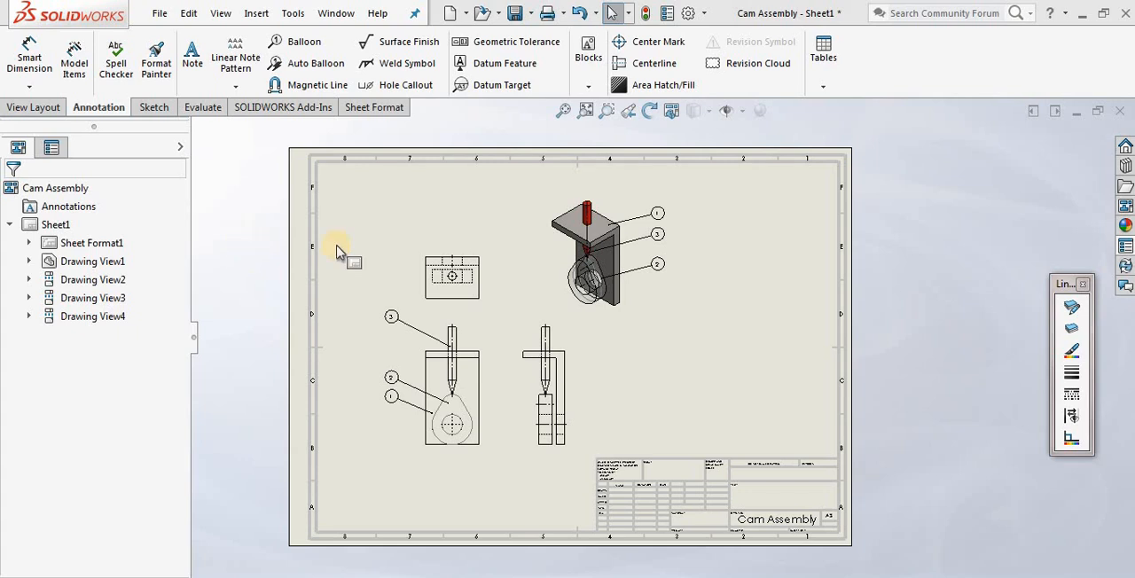
Start a Bill of Materials table using the front view of the cam assembly as its source
click(827, 88)
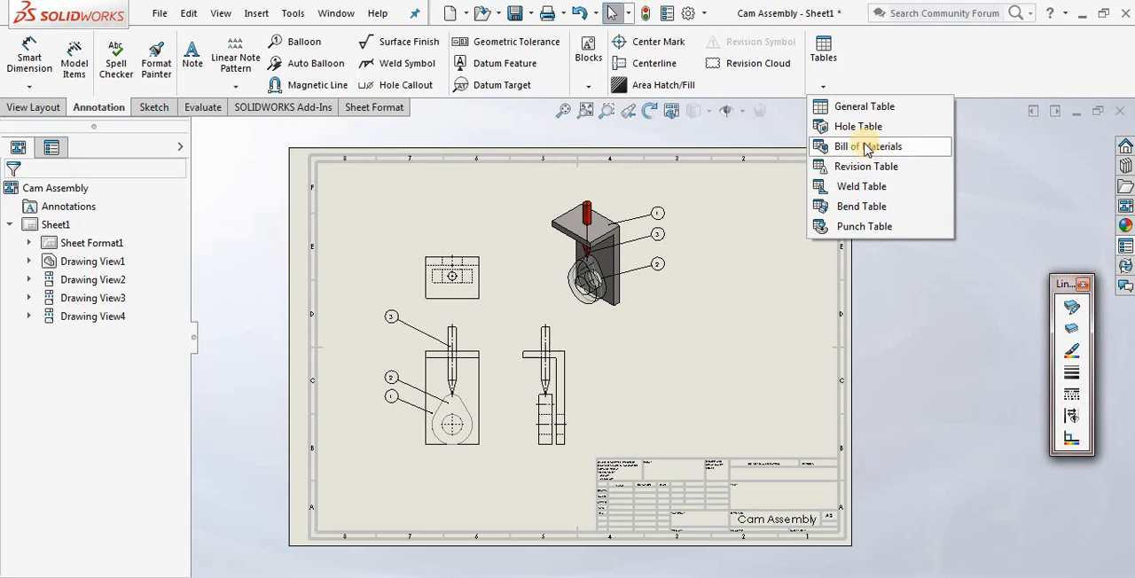
click(254, 18)
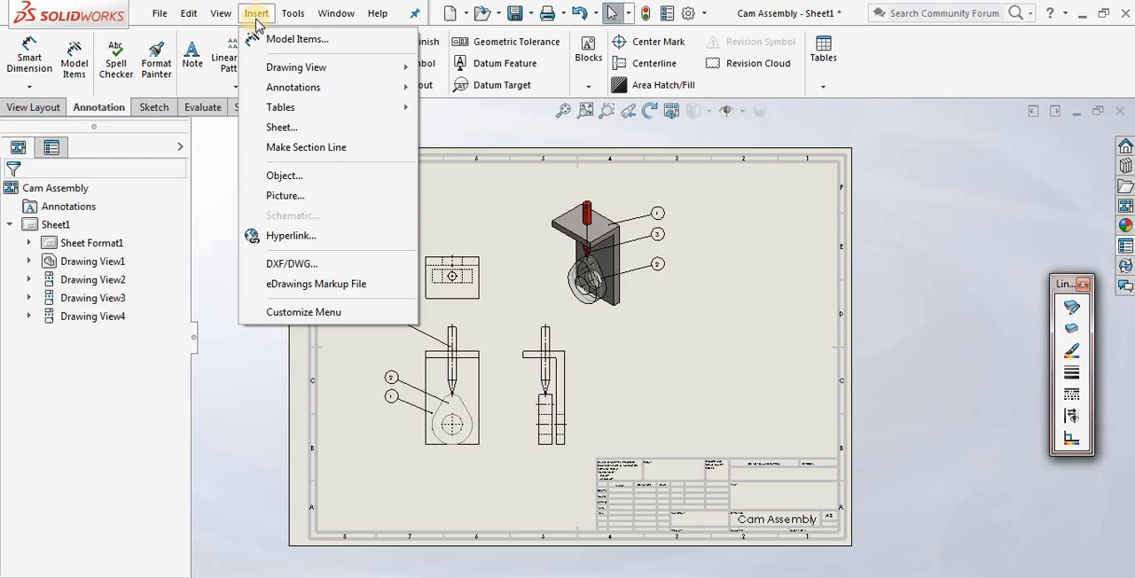
mouse_move(276, 107)
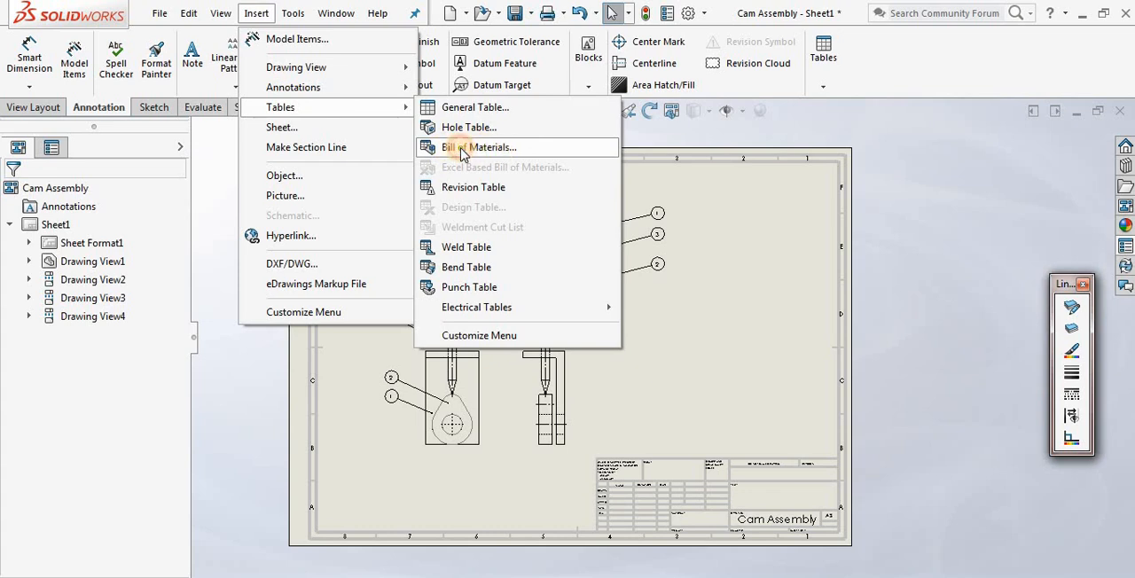
click(461, 151)
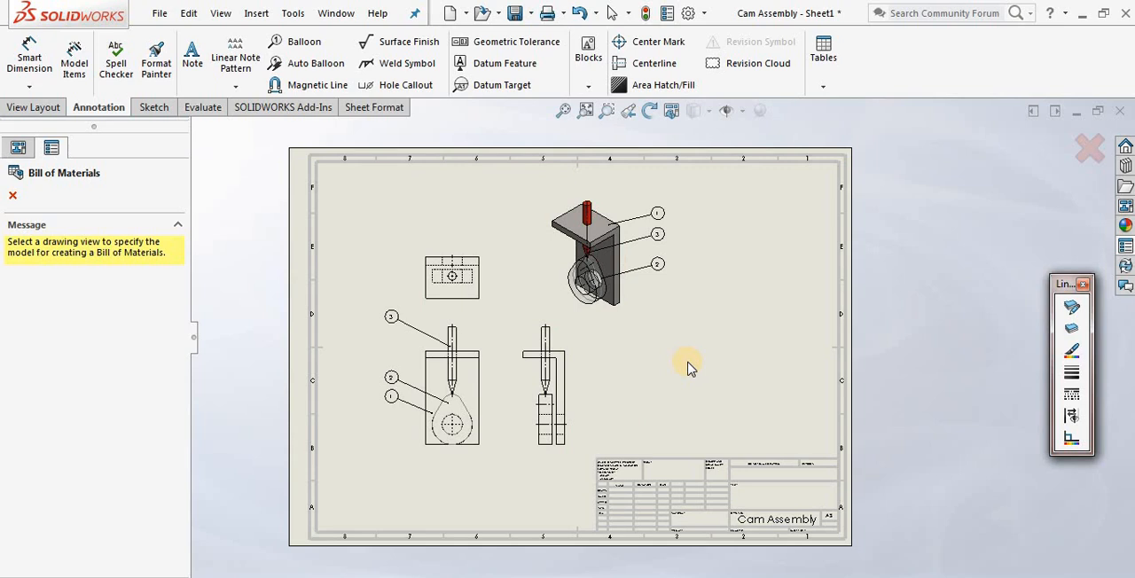
scroll(601, 372, down, 2)
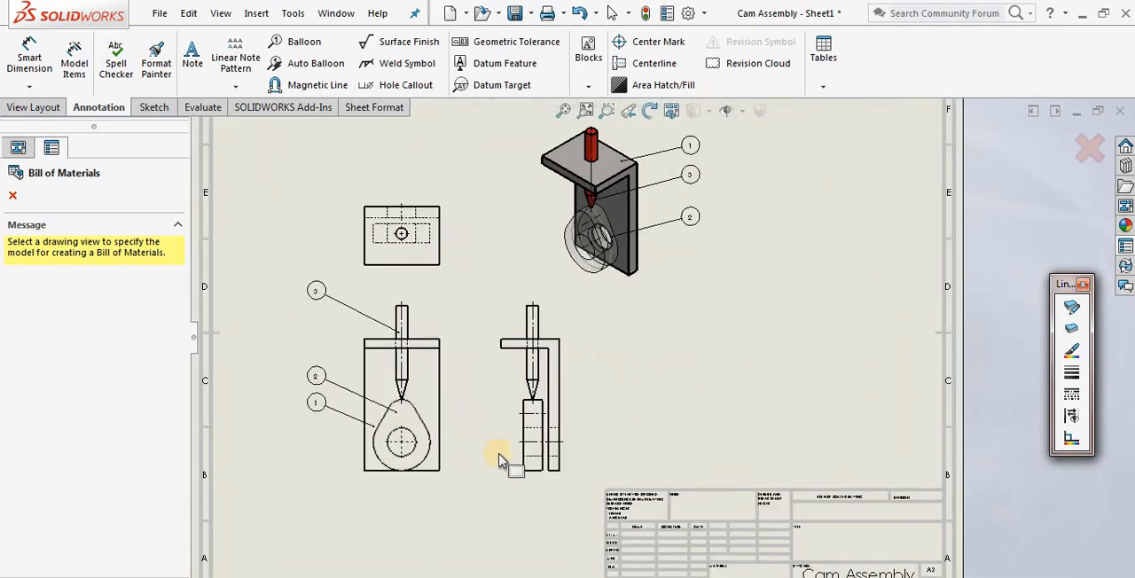
click(435, 486)
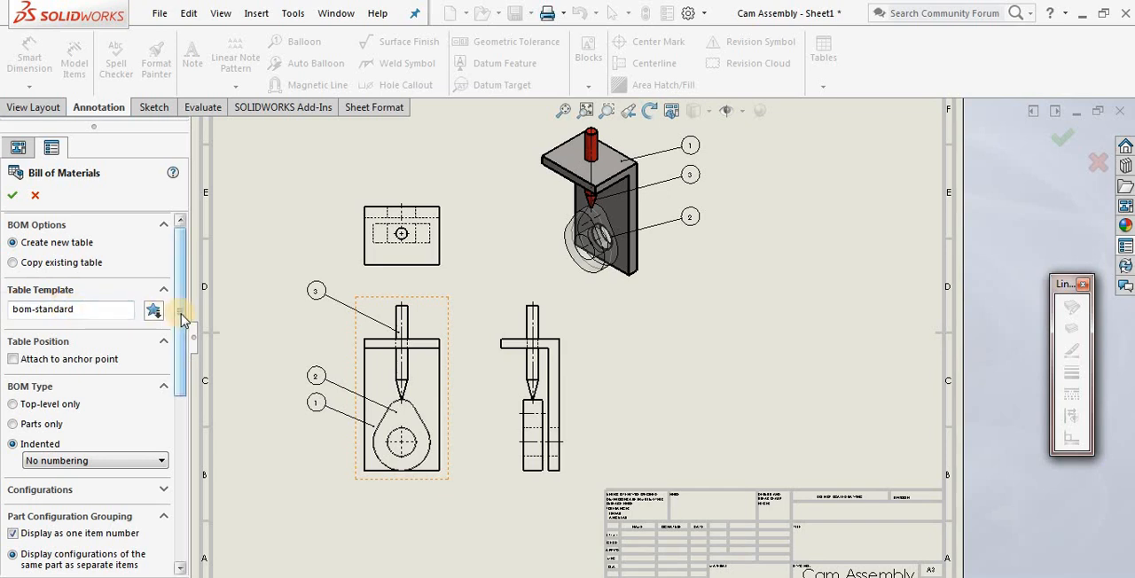
Try the Indented BOM type and check its numbering choices, then set the BOM type to Top-level only
drag(182, 319, 183, 358)
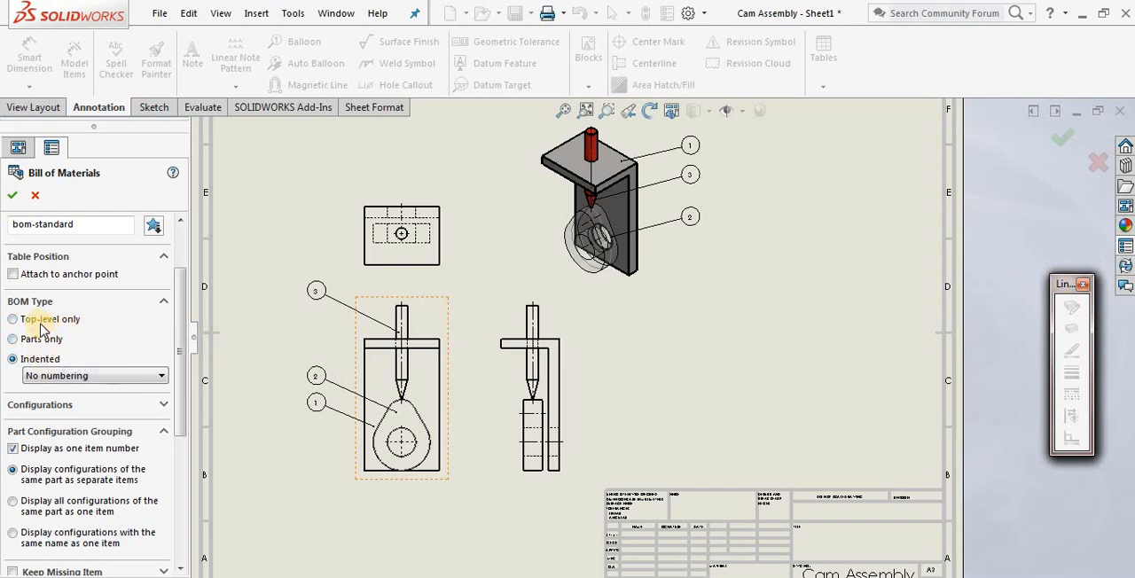
click(41, 322)
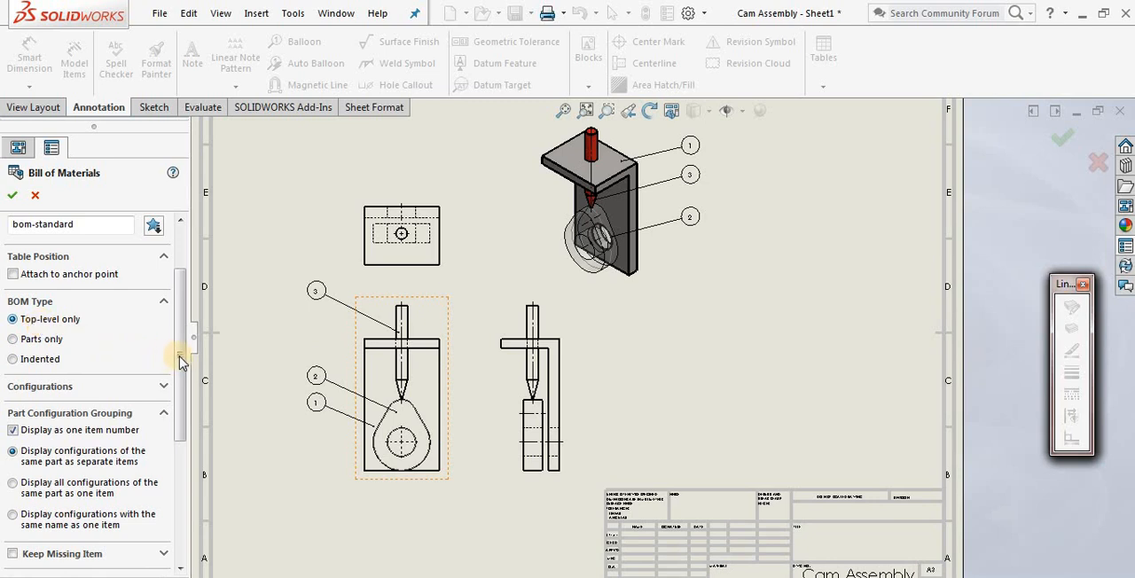
drag(183, 363, 180, 370)
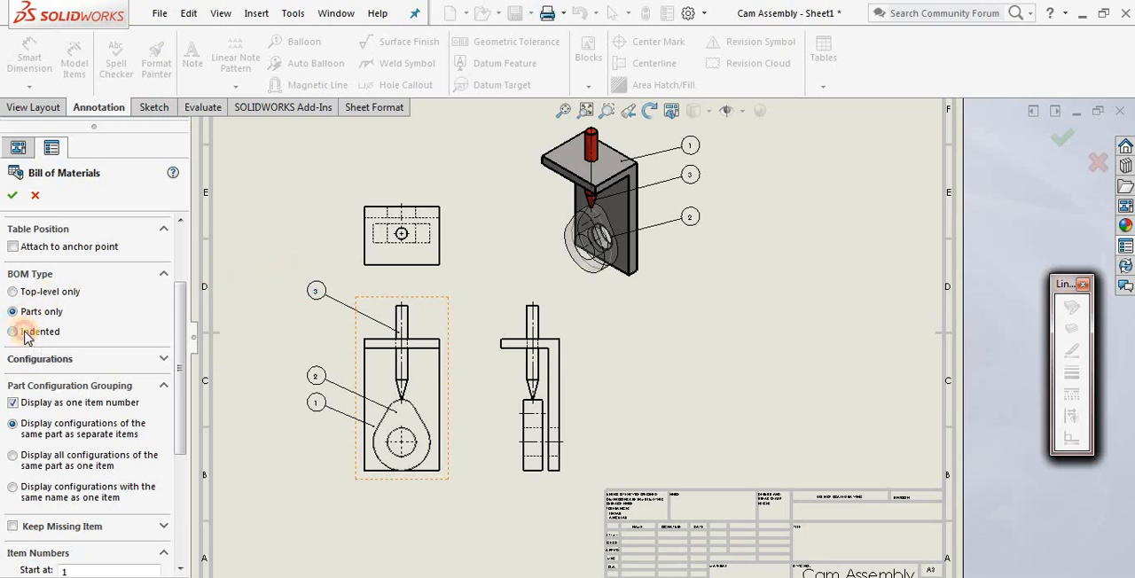
click(13, 331)
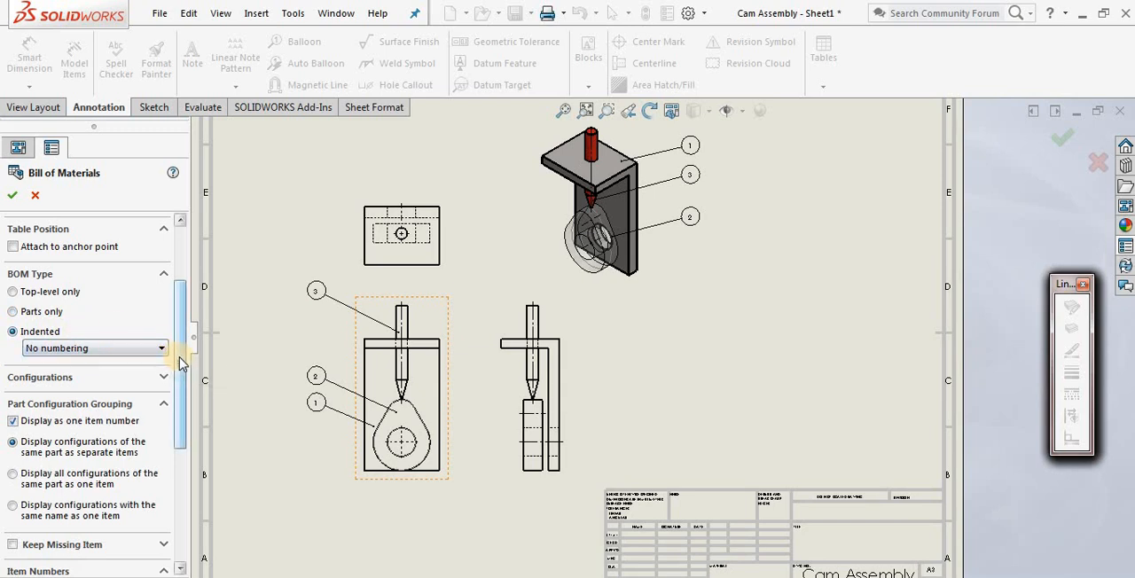
drag(182, 361, 184, 384)
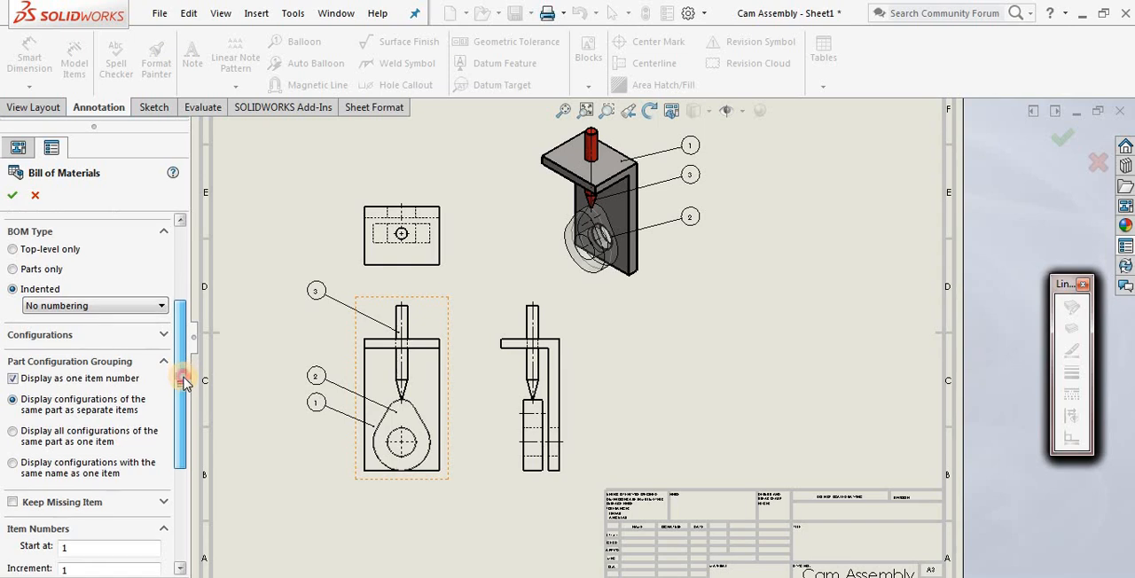
click(160, 306)
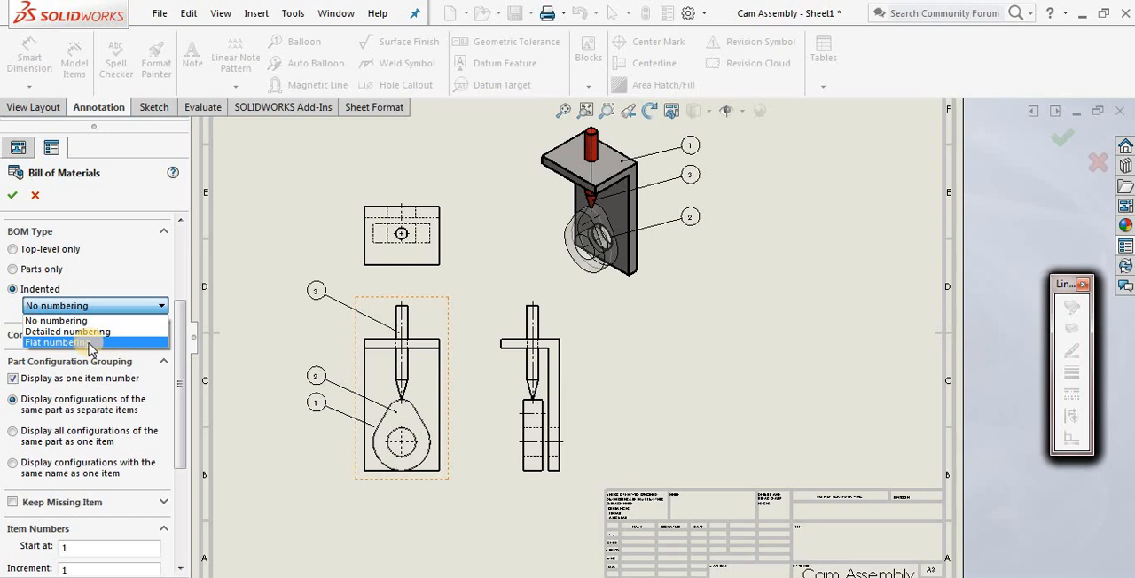
click(32, 250)
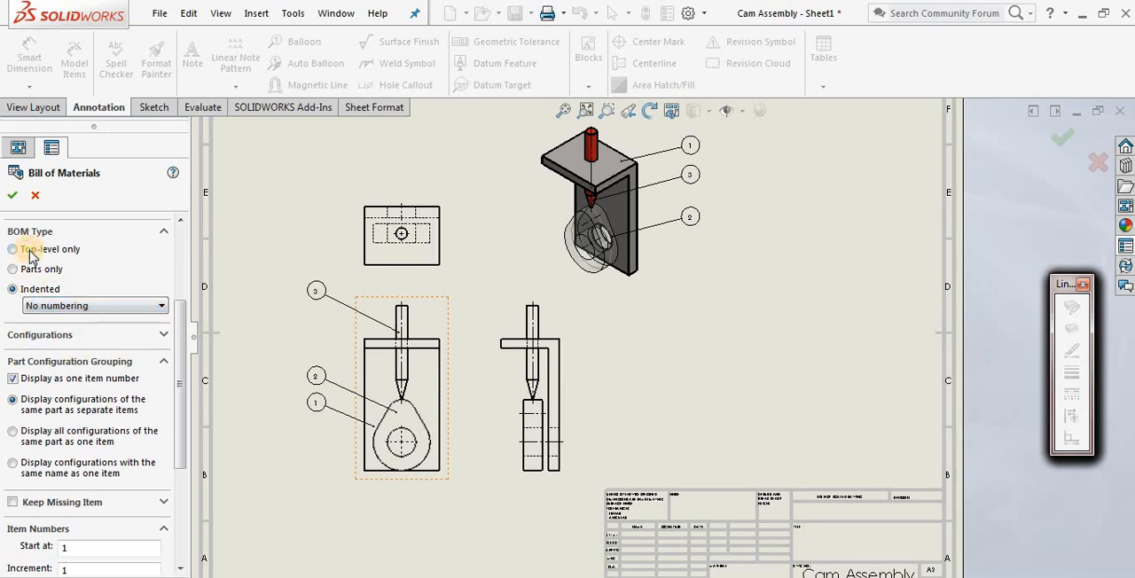
click(32, 250)
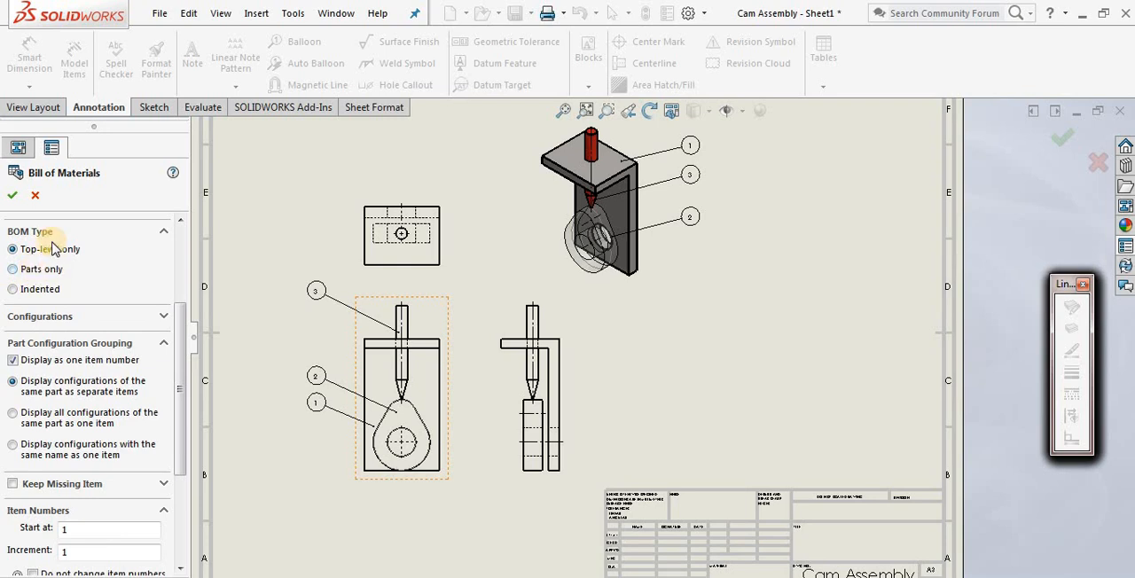
Look at the available configurations, try the other two part configuration groupings, and return to displaying configurations of the same part as separate items
drag(181, 335, 182, 334)
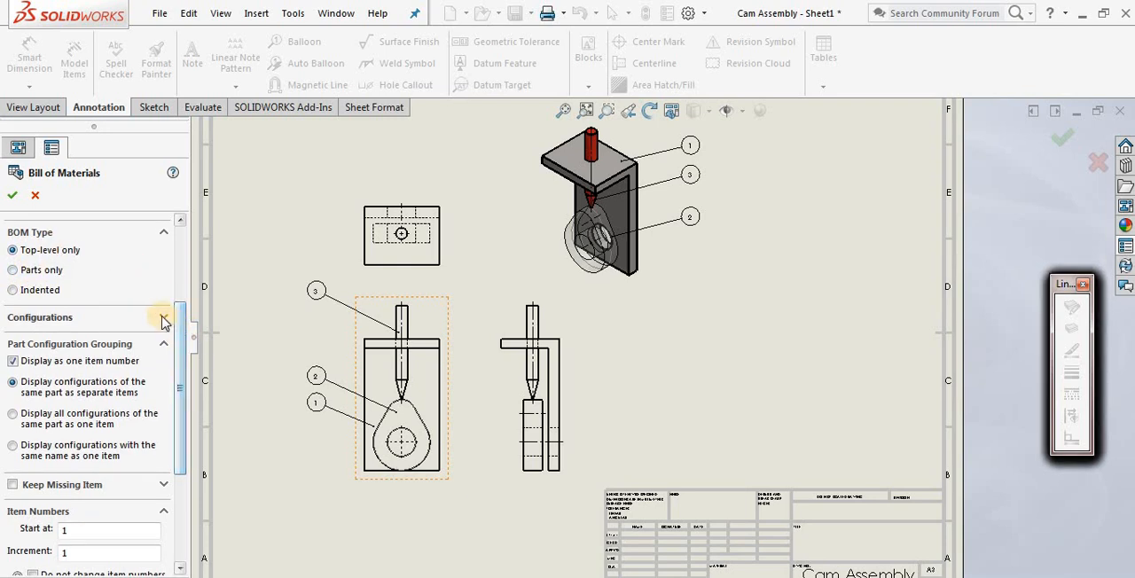
click(163, 318)
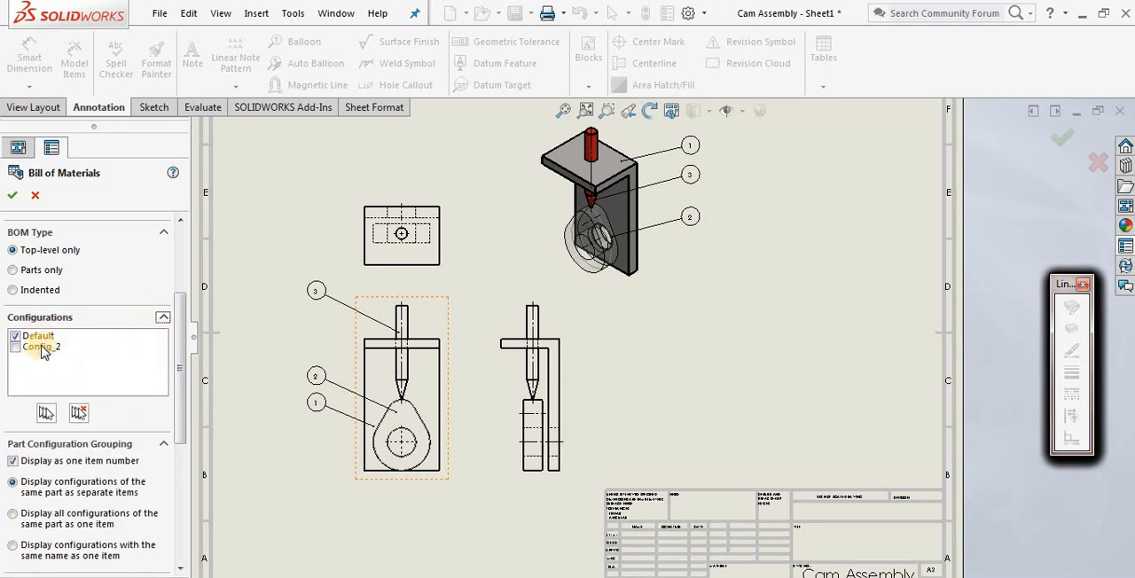
click(163, 319)
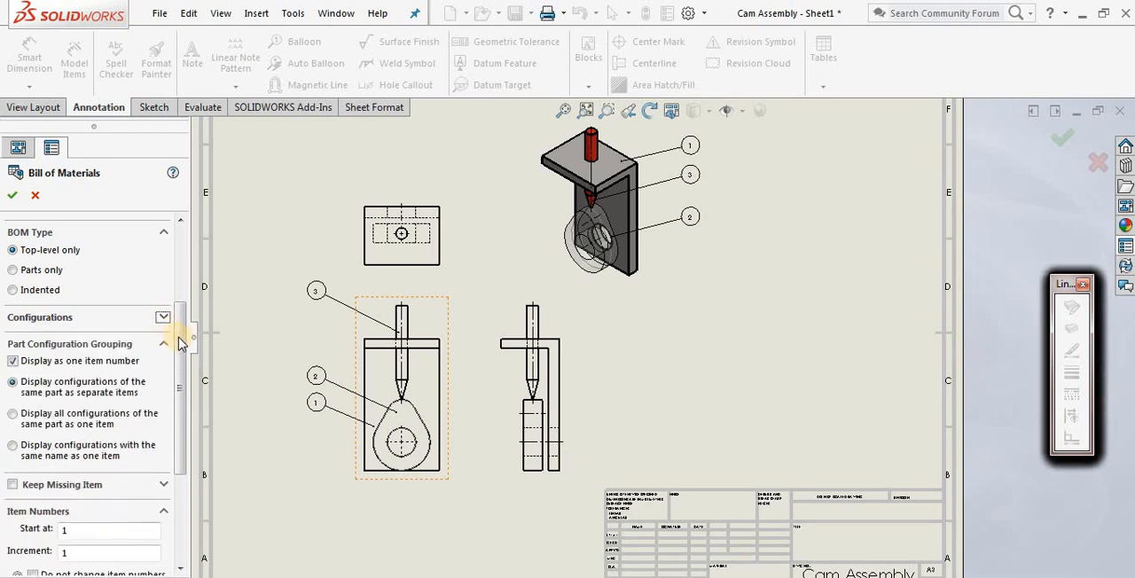
drag(182, 343, 181, 381)
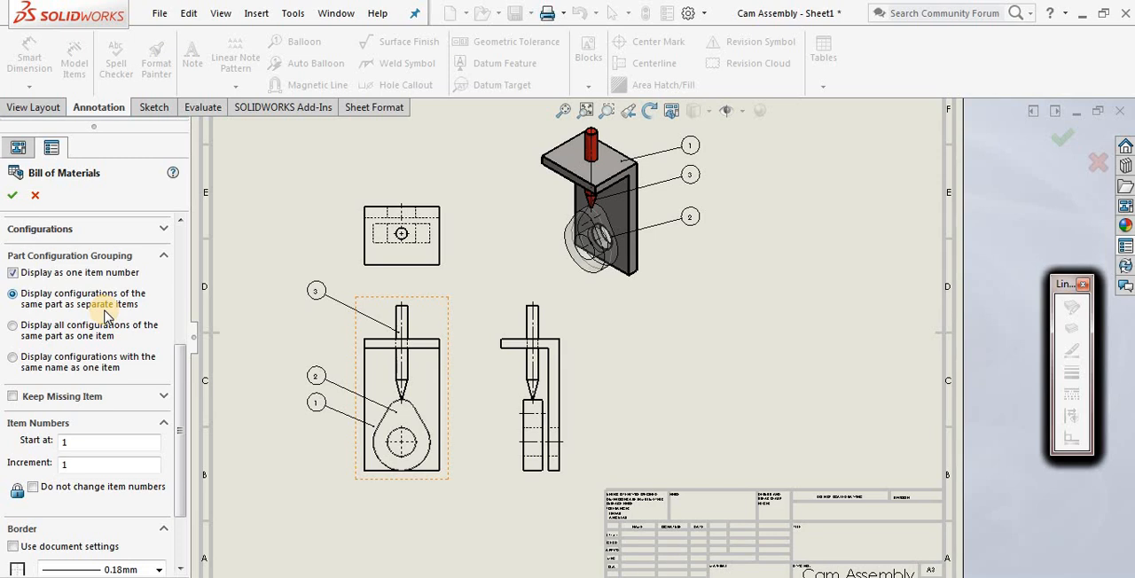
click(38, 335)
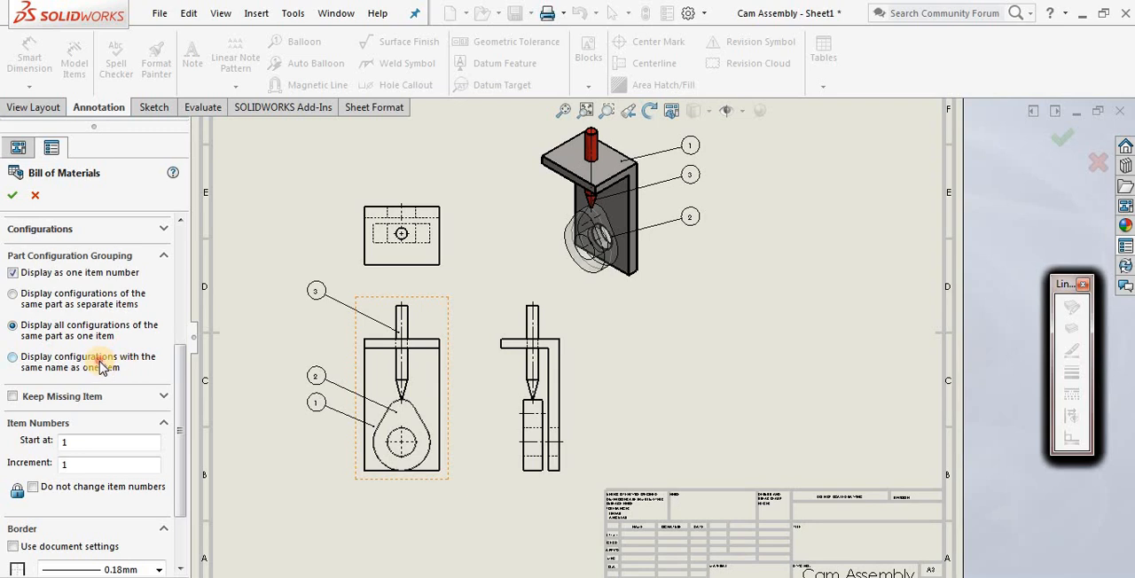
click(45, 370)
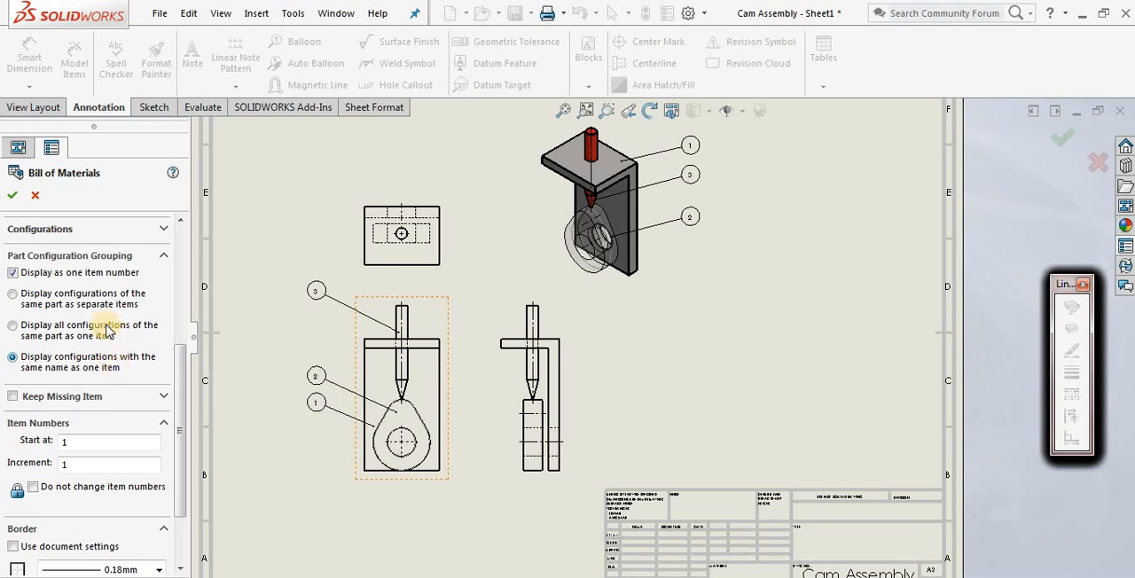
click(75, 296)
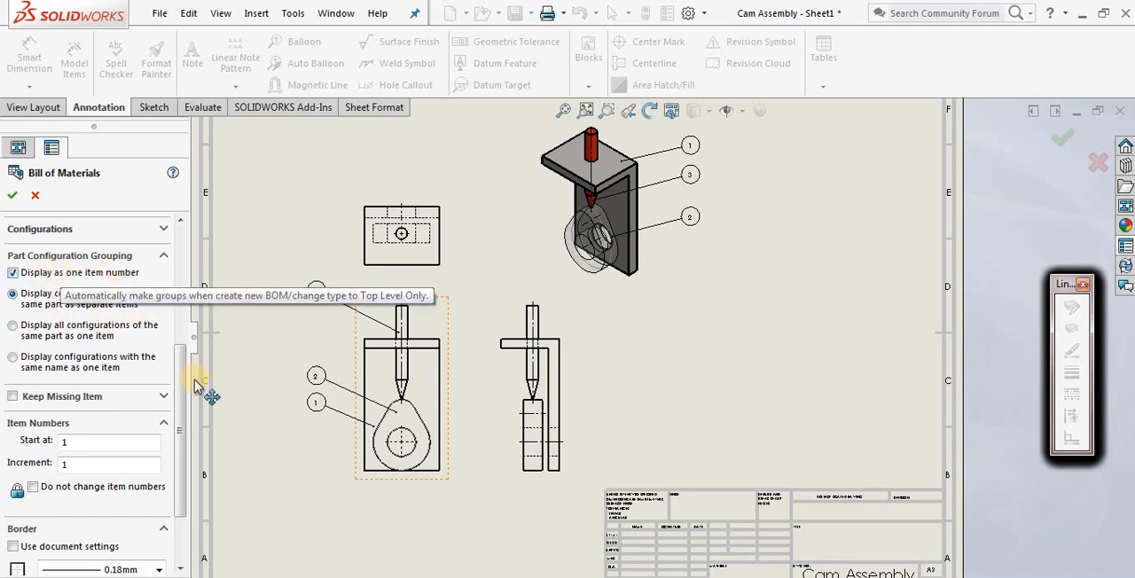
Check the item numbering settings and accept the bill of materials options with a new table based on bom-standard
scroll(184, 407, down, 1)
scroll(184, 422, down, 2)
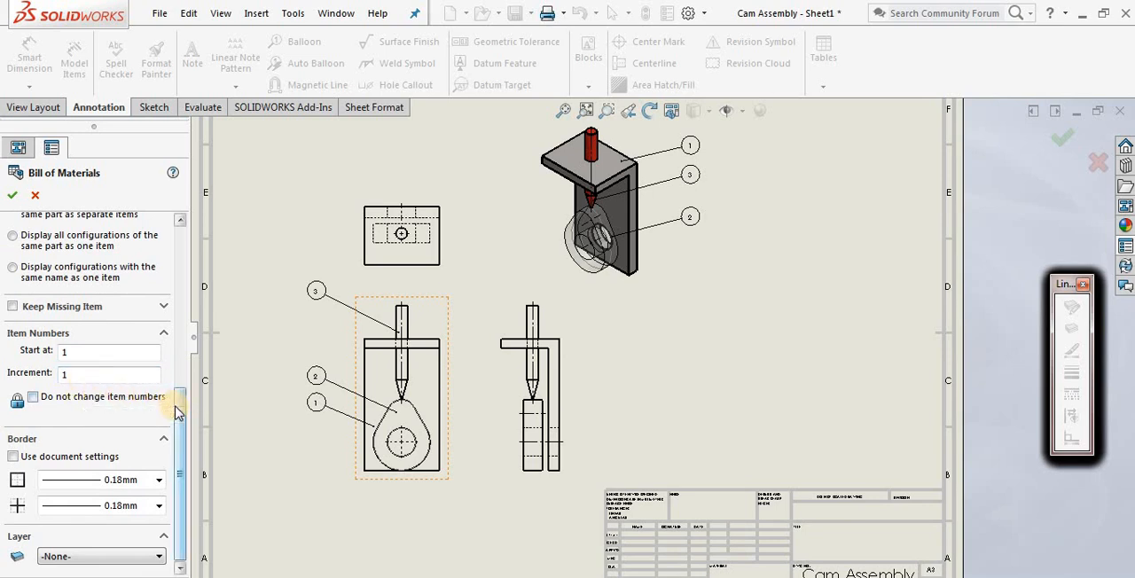
double_click(79, 375)
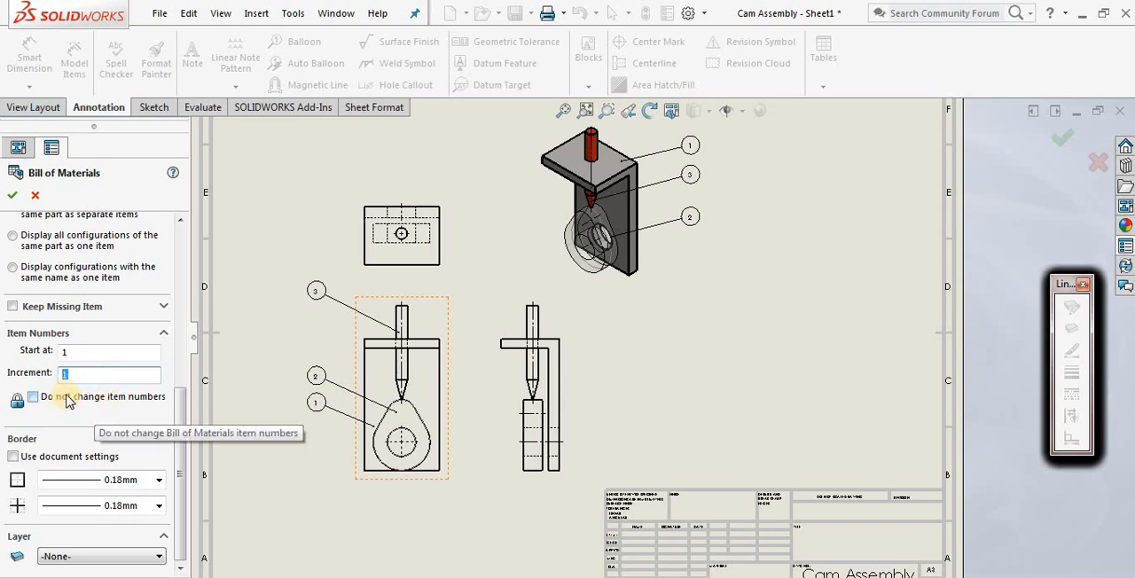
drag(183, 405, 184, 362)
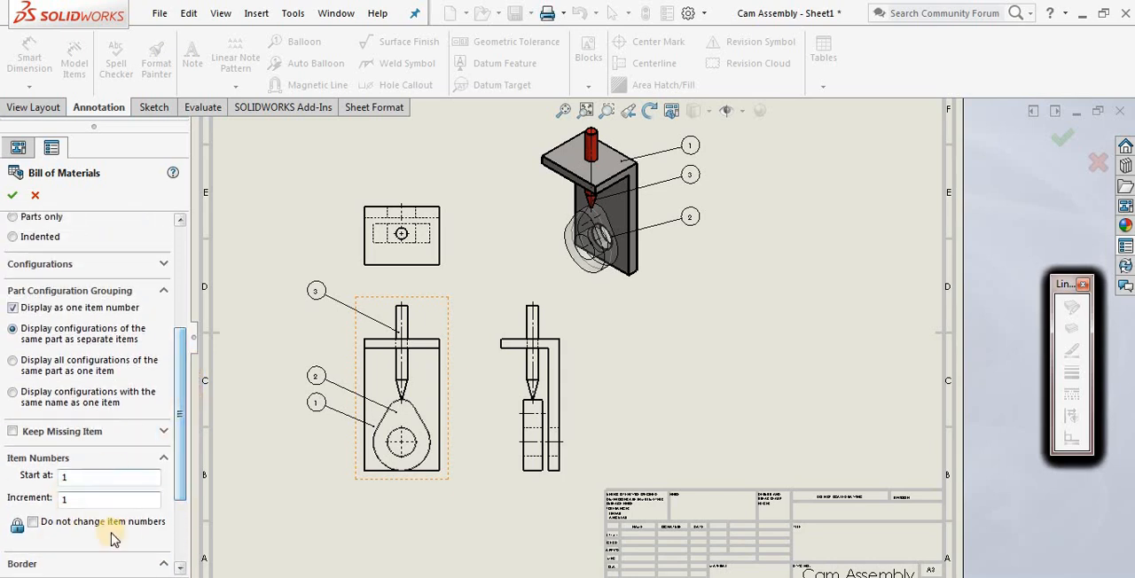
drag(179, 400, 190, 271)
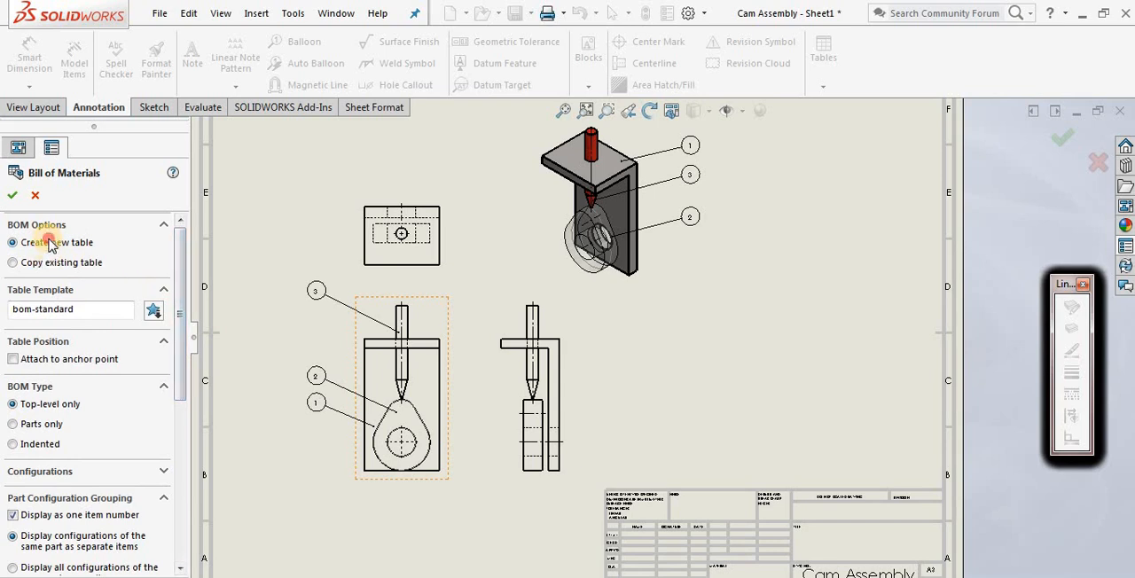
click(14, 197)
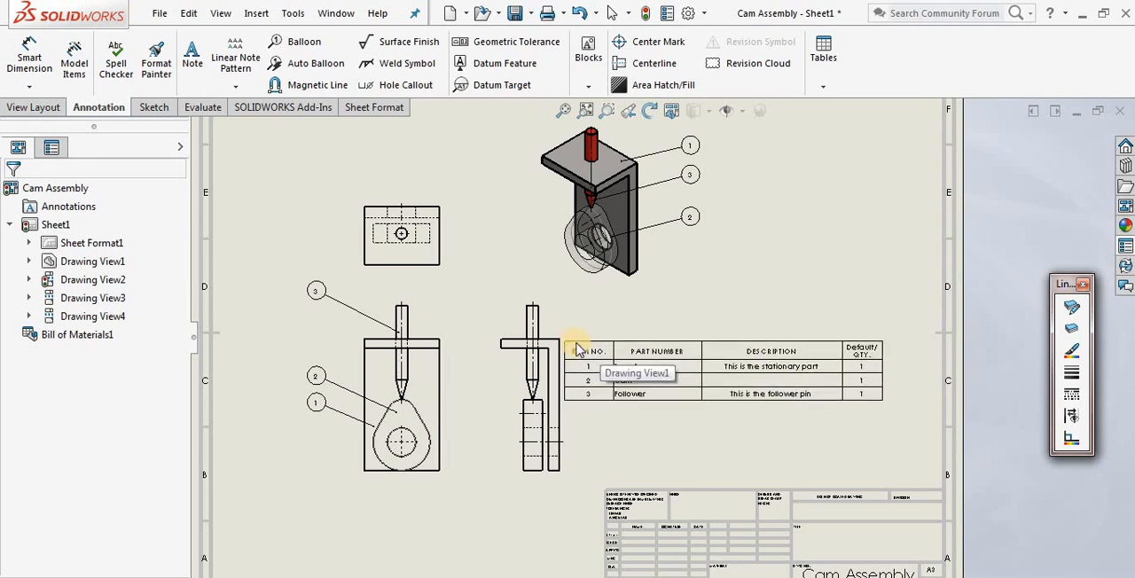
Place the bill of materials table directly above the title block, near the sheet's right border
click(582, 350)
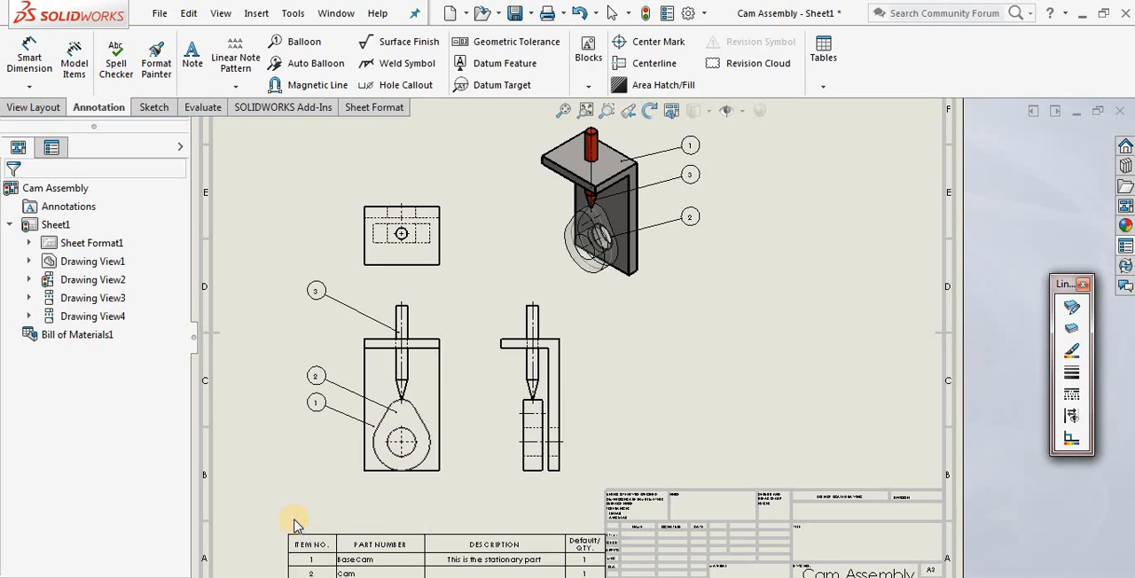
middle_drag(302, 498, 299, 425)
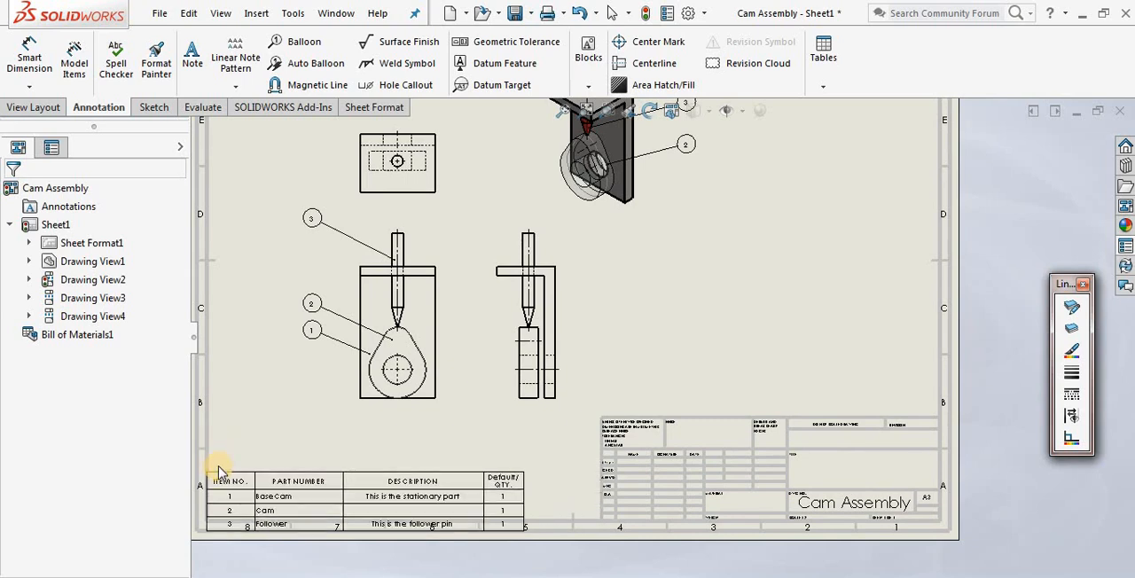
scroll(222, 499, up, 4)
scroll(532, 373, down, 9)
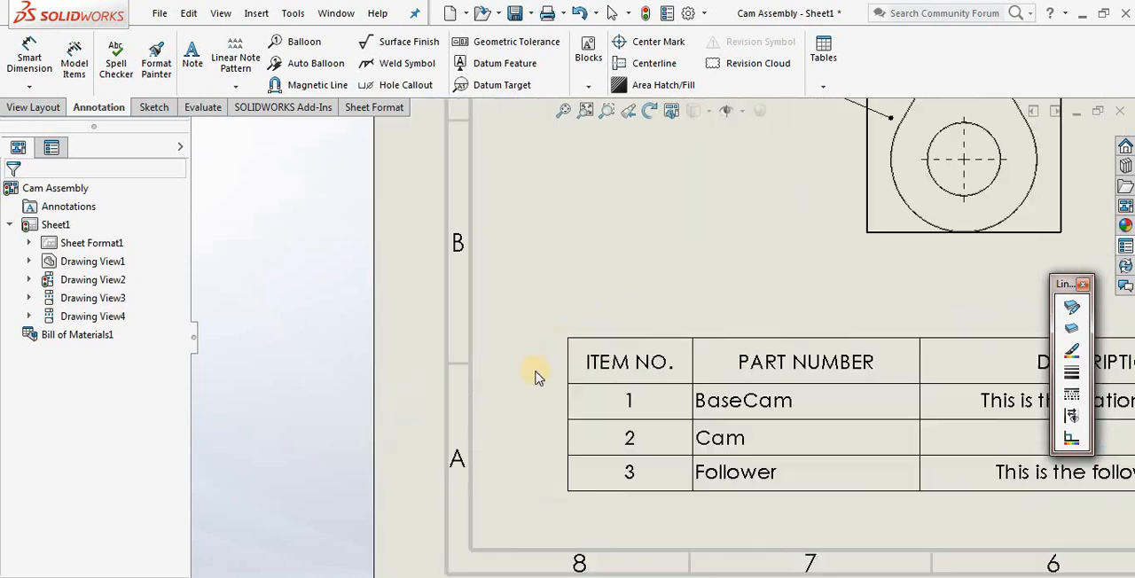
middle_drag(495, 319, 461, 234)
scroll(460, 234, up, 1)
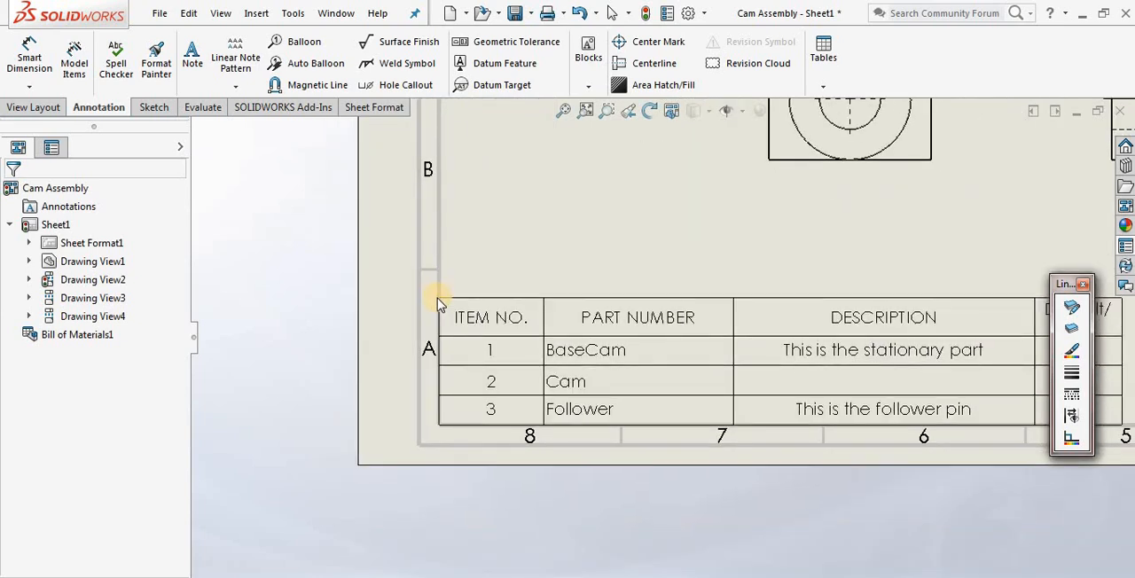
scroll(547, 292, up, 3)
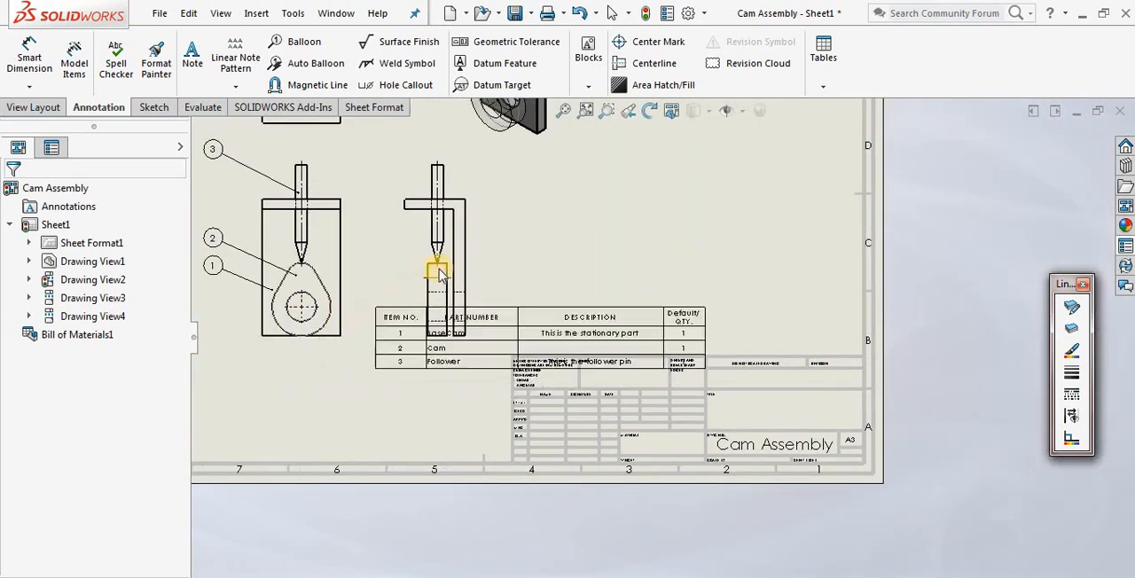
click(527, 290)
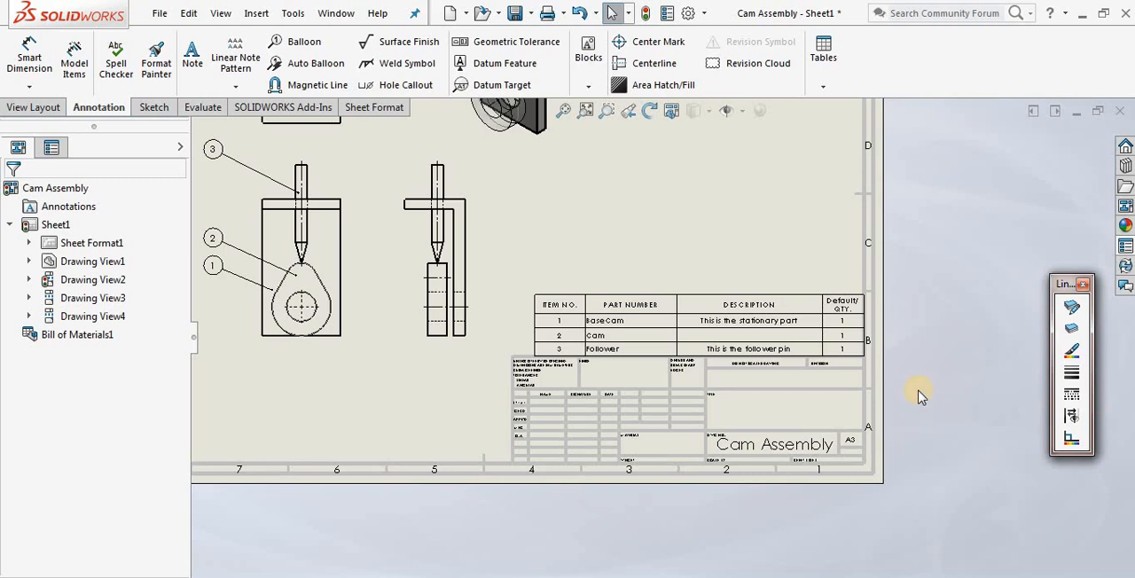
Move the bill of materials table up and to the left, clear of the title block, and deselect it
scroll(688, 357, down, 4)
scroll(724, 343, down, 2)
mouse_move(738, 342)
middle_down()
mouse_move(715, 332)
mouse_move(739, 353)
middle_up()
scroll(708, 337, up, 3)
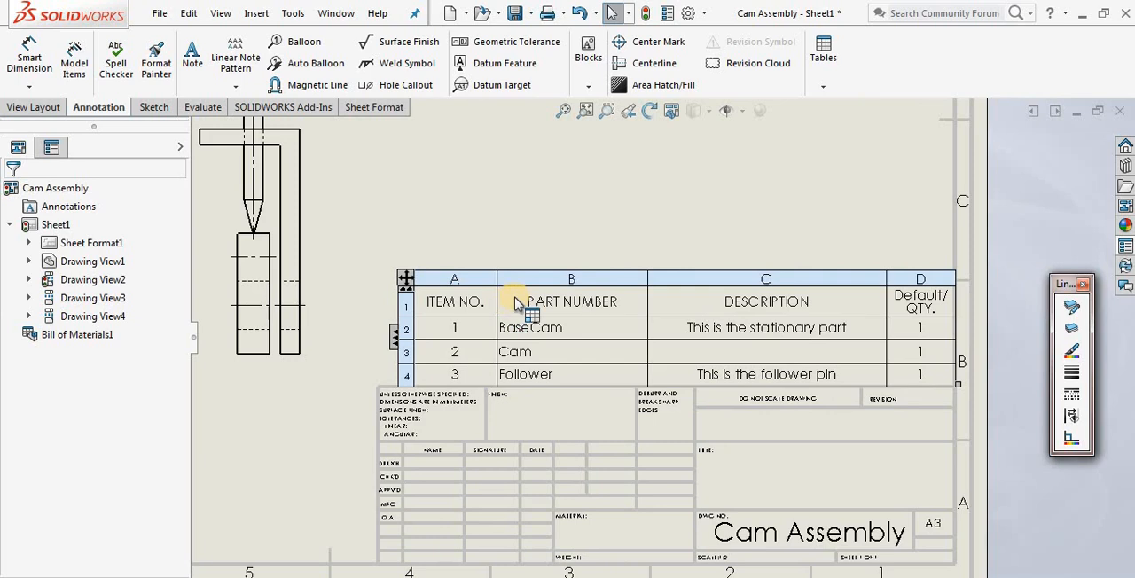
drag(404, 280, 317, 221)
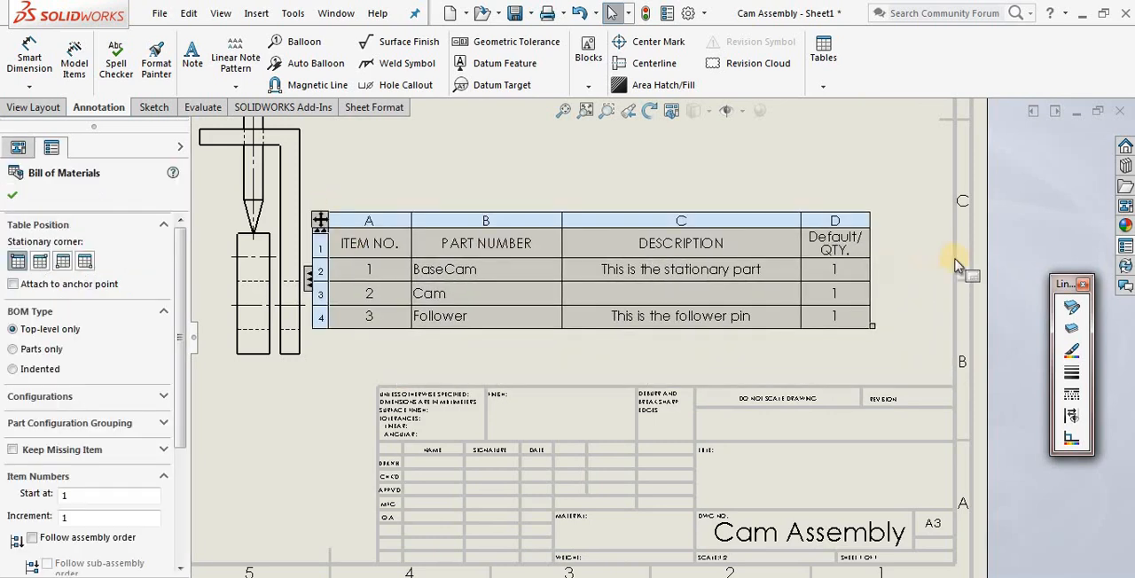
click(936, 310)
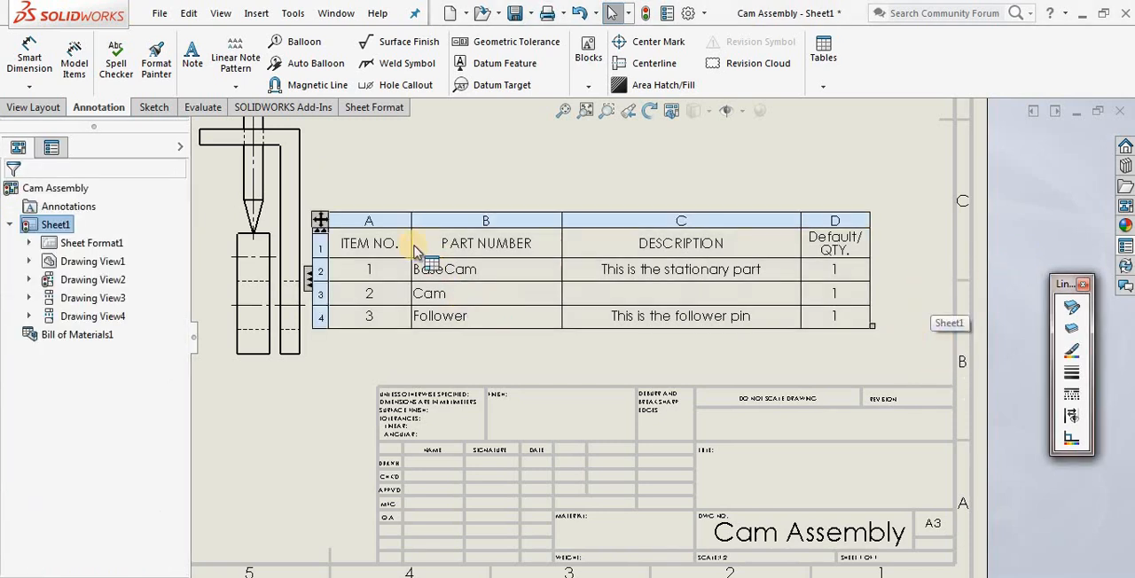
Narrow the ITEM NO., PART NUMBER and DESCRIPTION columns of the bill of materials so they fit their text more closely
drag(412, 245, 374, 246)
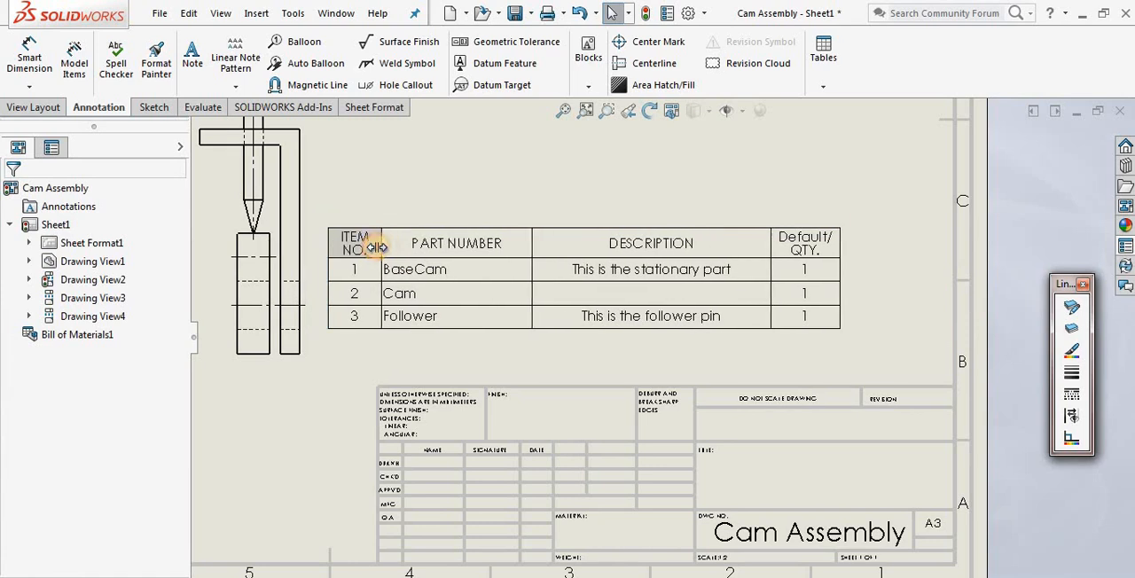
drag(524, 248, 477, 251)
drag(716, 250, 655, 246)
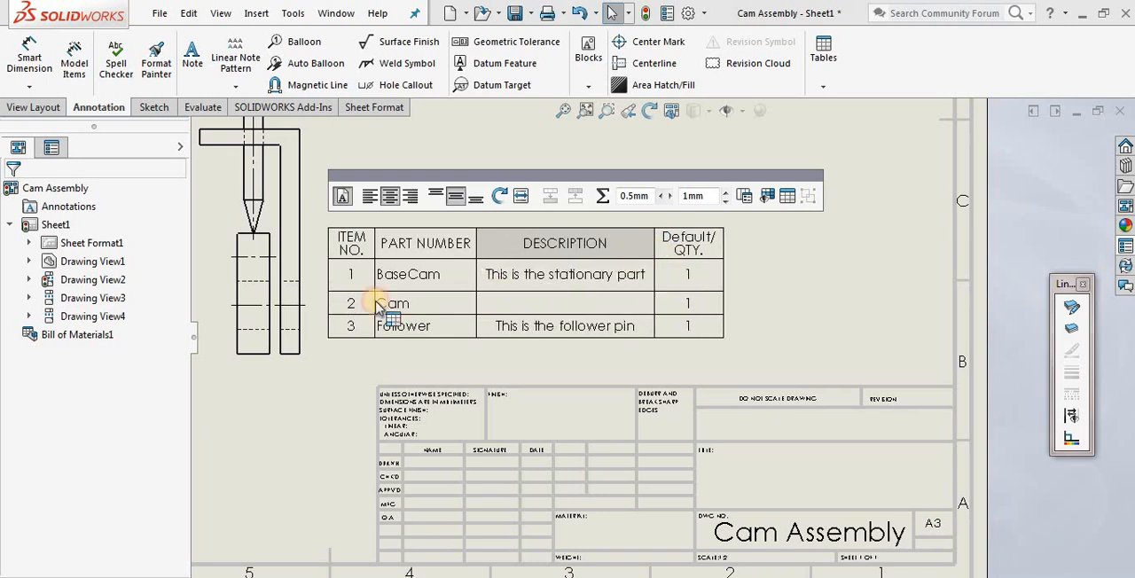
Reduce the heights of the component rows in the bill of materials to make the table more compact, and deselect it
click(379, 306)
mouse_move(320, 291)
mouse_down()
mouse_move(320, 277)
mouse_move(321, 295)
mouse_up()
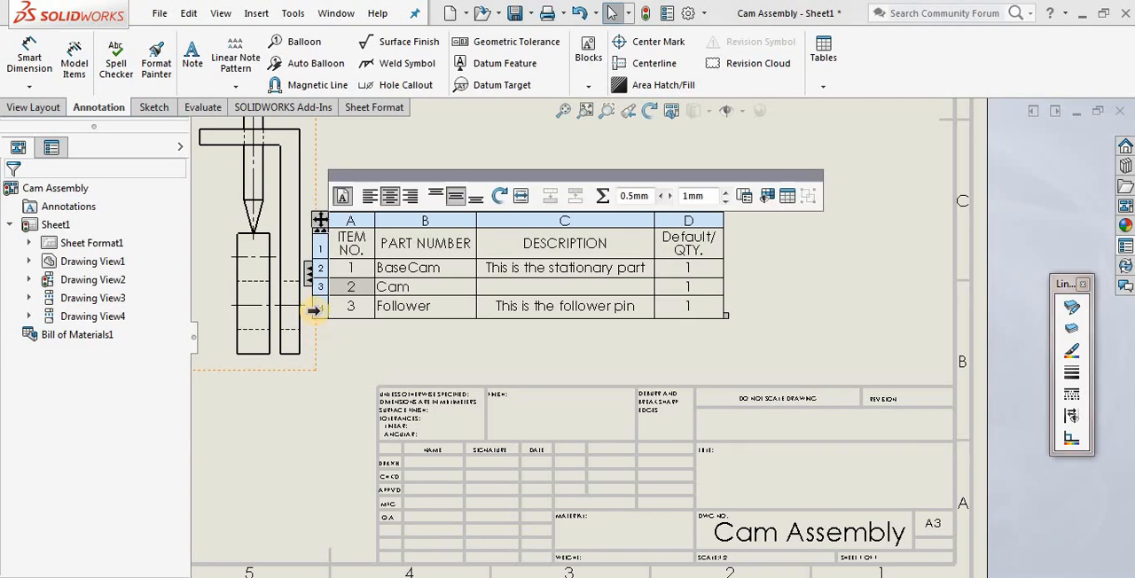
double_click(329, 320)
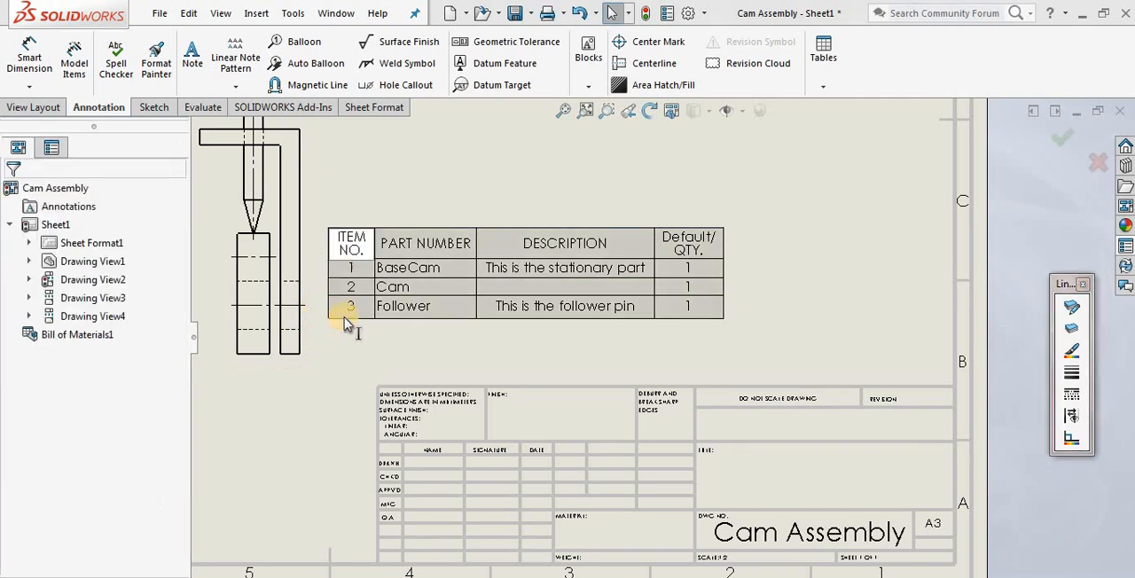
click(376, 362)
click(424, 334)
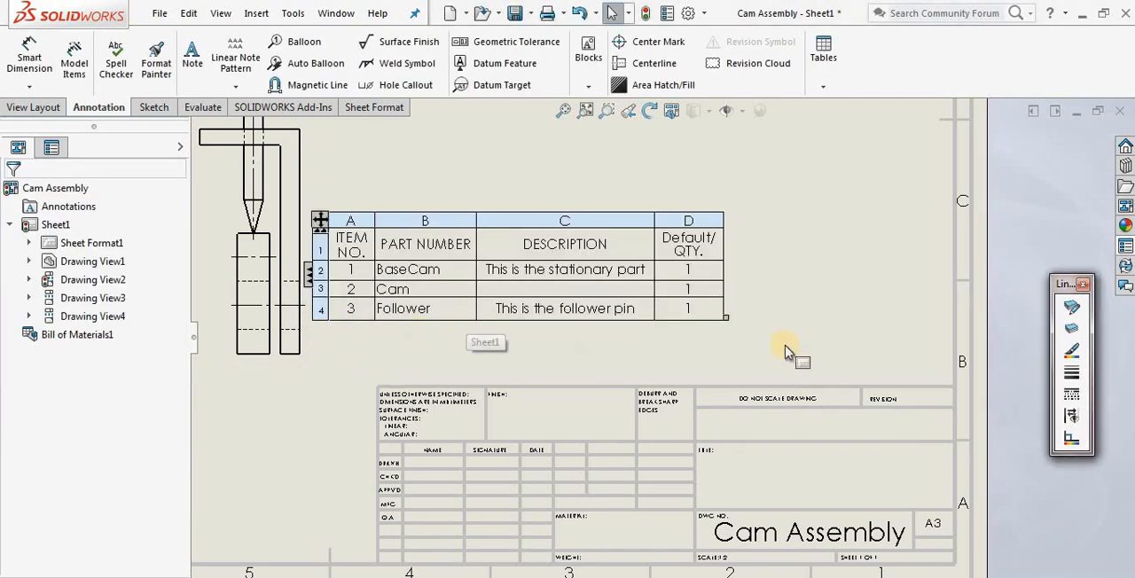
Stretch the whole bill of materials table wider, shrink it back to a compact size with the quantity header on one line, and deselect it
click(699, 312)
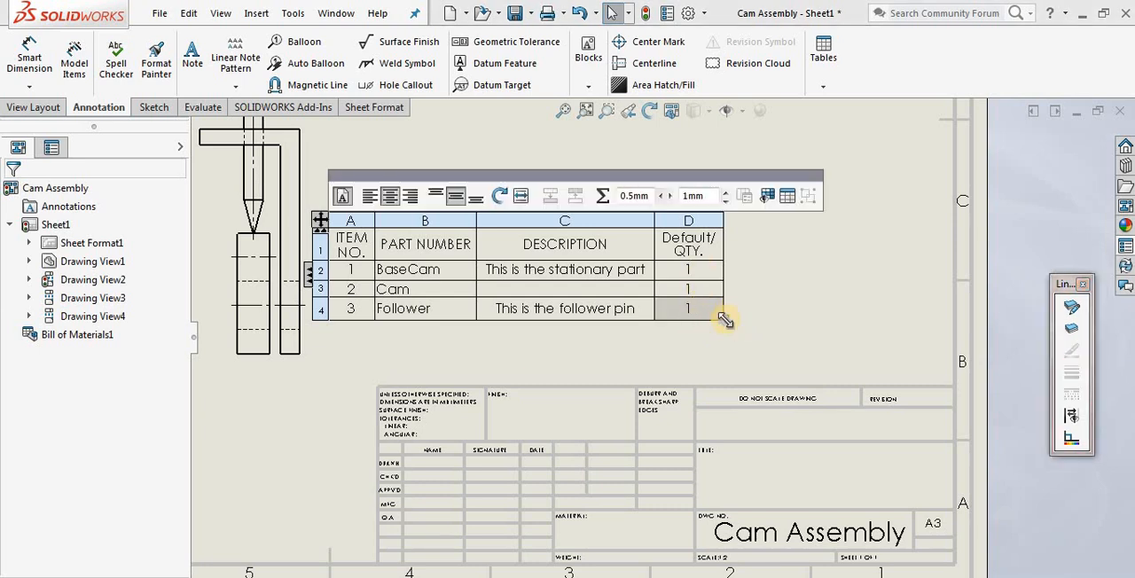
drag(724, 320, 854, 321)
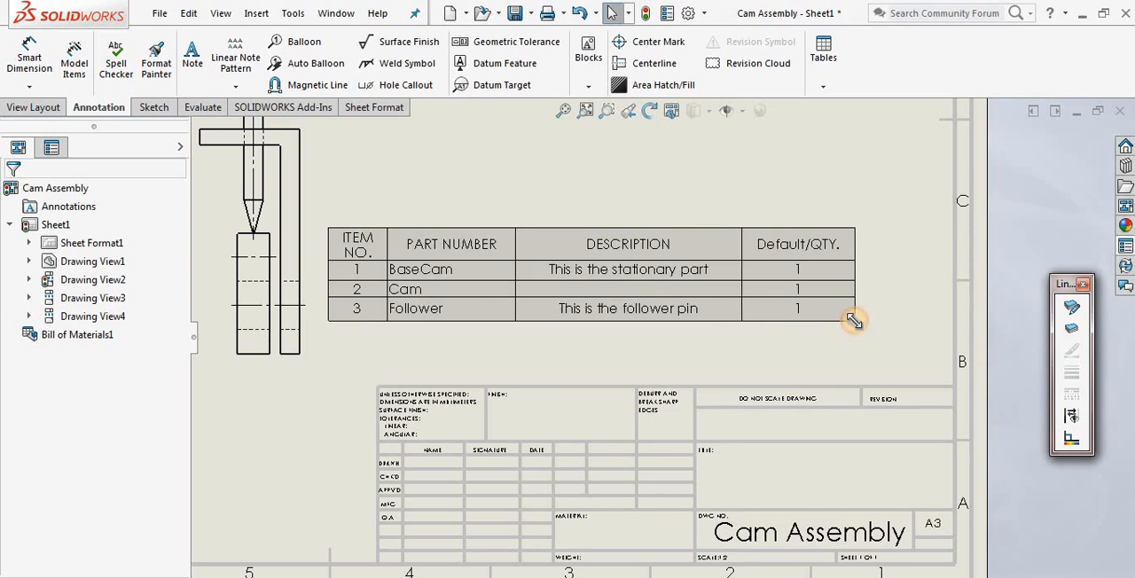
drag(854, 320, 755, 157)
click(797, 291)
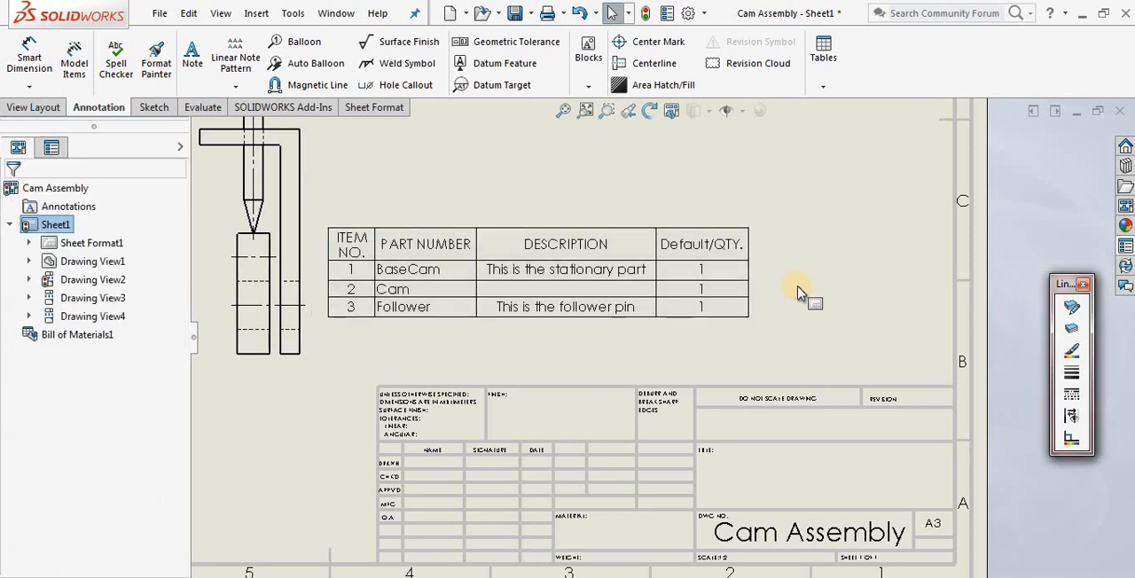
Widen the ITEM NO. column so its header fits on one line, and deselect the table
mouse_move(727, 244)
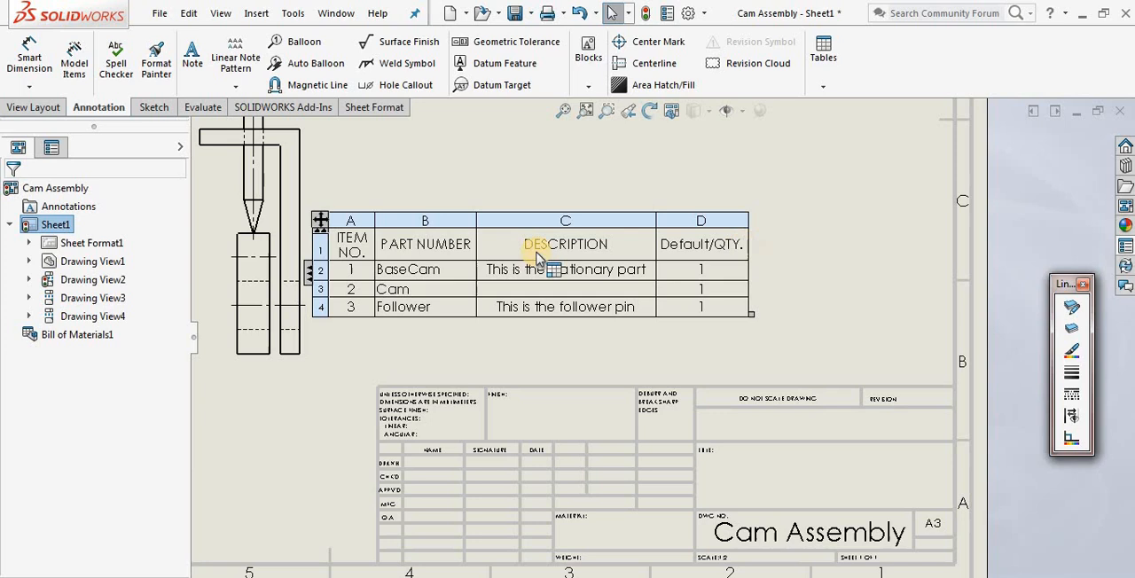
drag(373, 234, 400, 232)
click(368, 236)
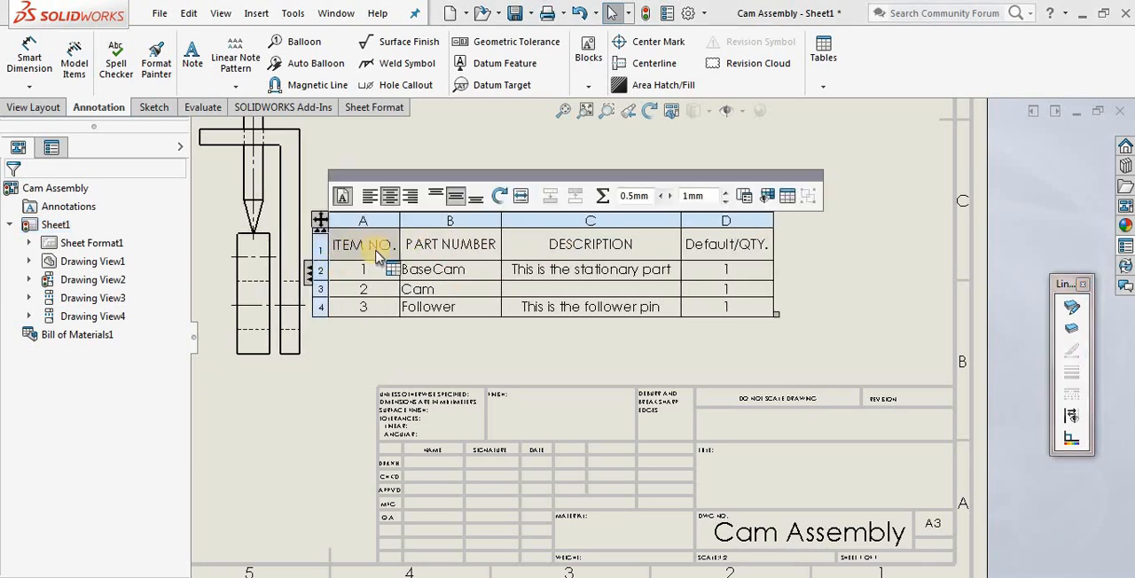
click(858, 299)
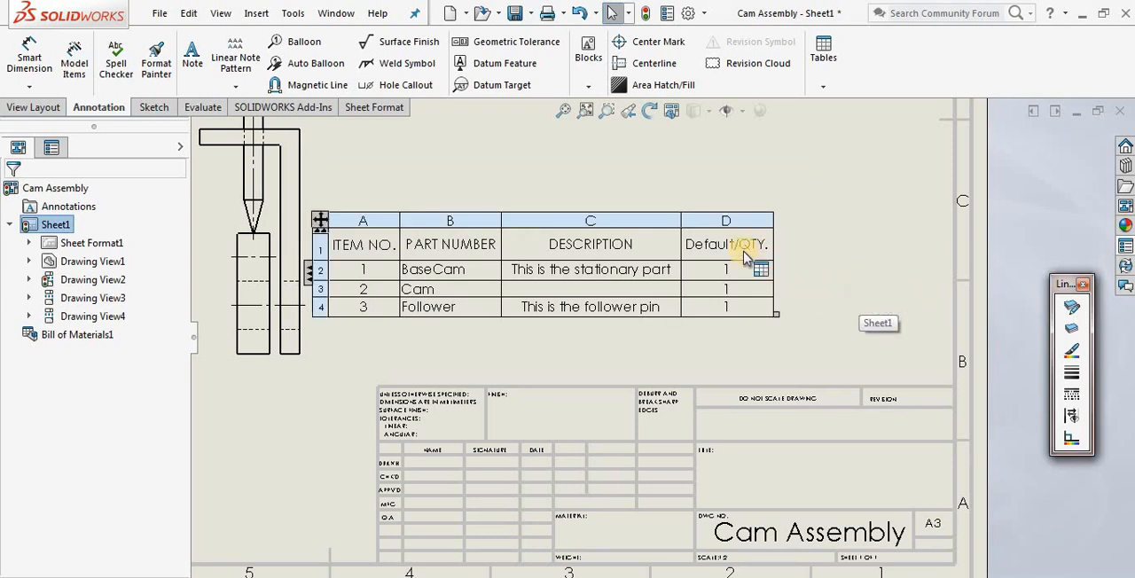
Move the Default/QTY. column between the PART NUMBER and DESCRIPTION columns, and deselect the table
click(733, 214)
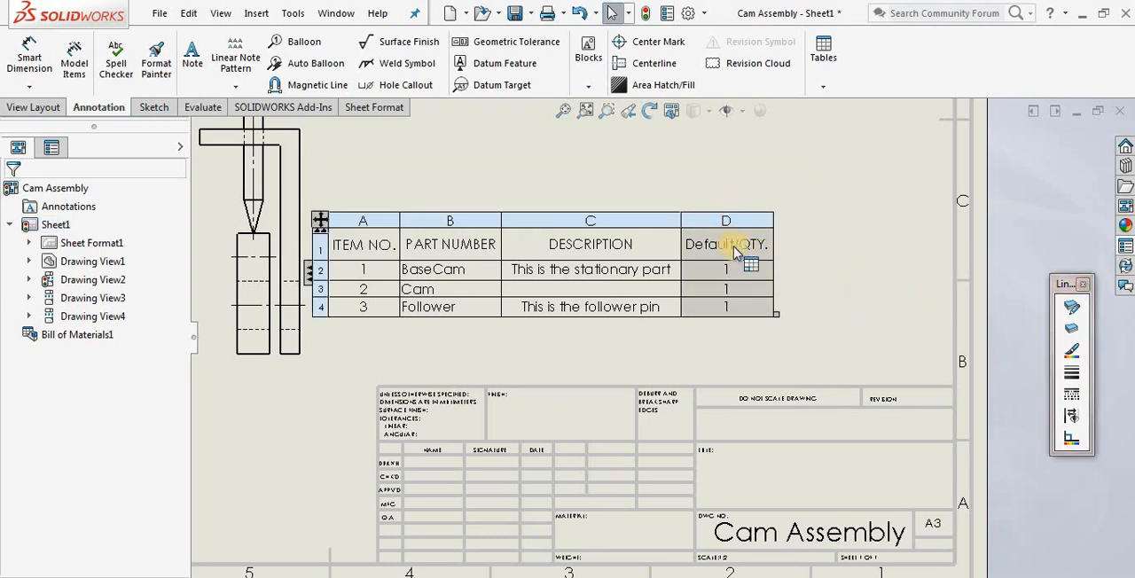
click(734, 250)
click(741, 250)
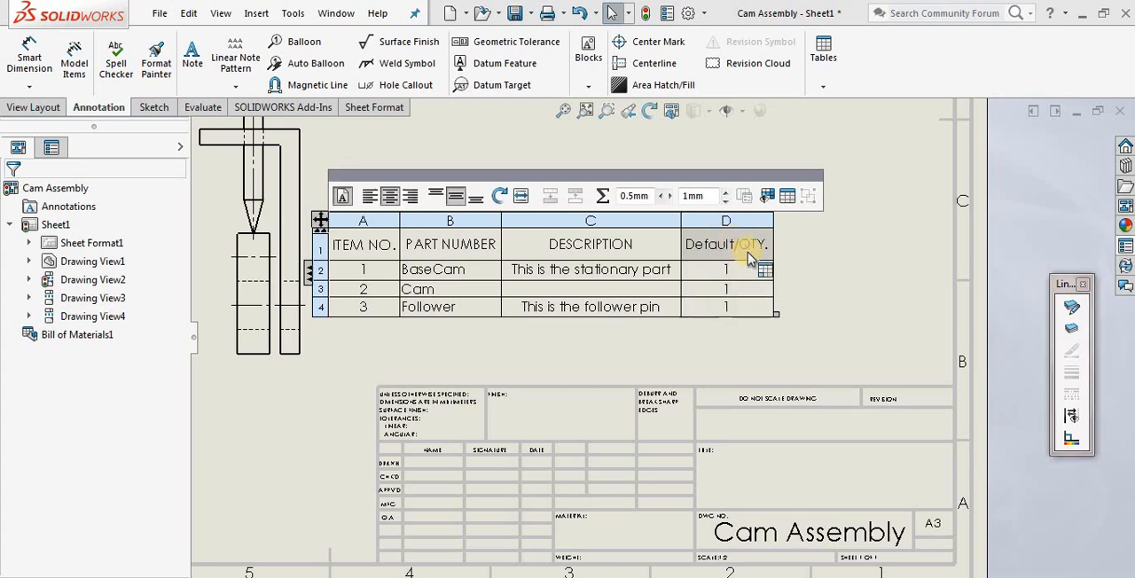
click(822, 233)
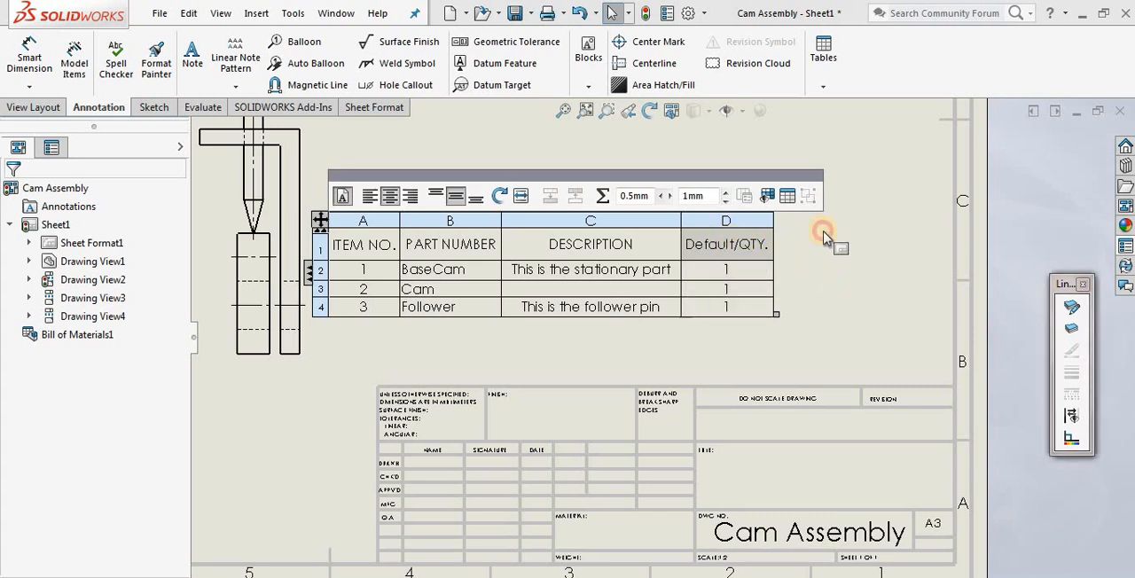
click(735, 220)
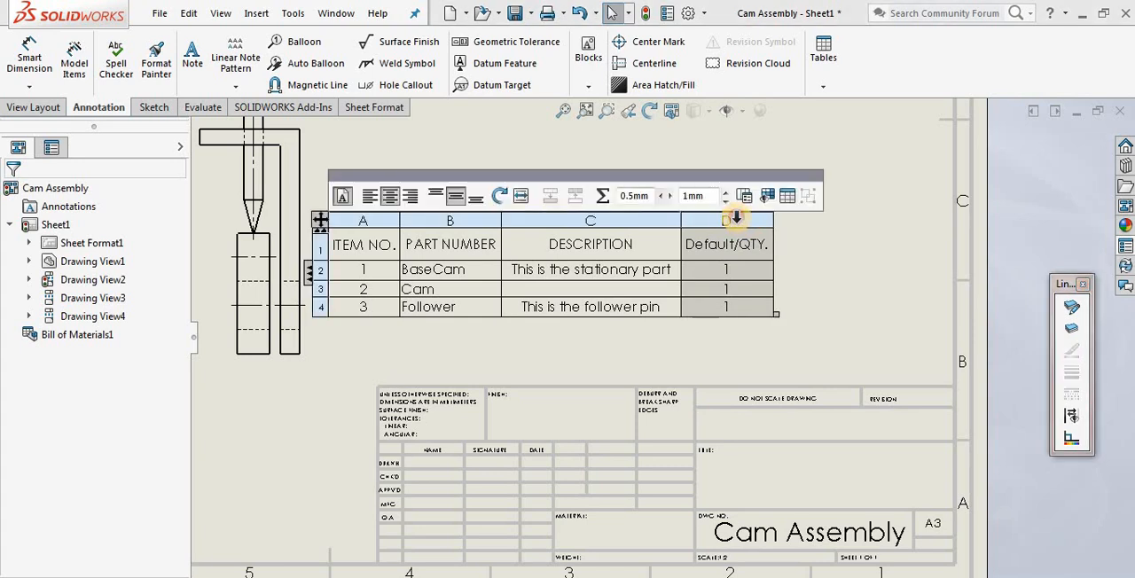
drag(727, 213, 520, 203)
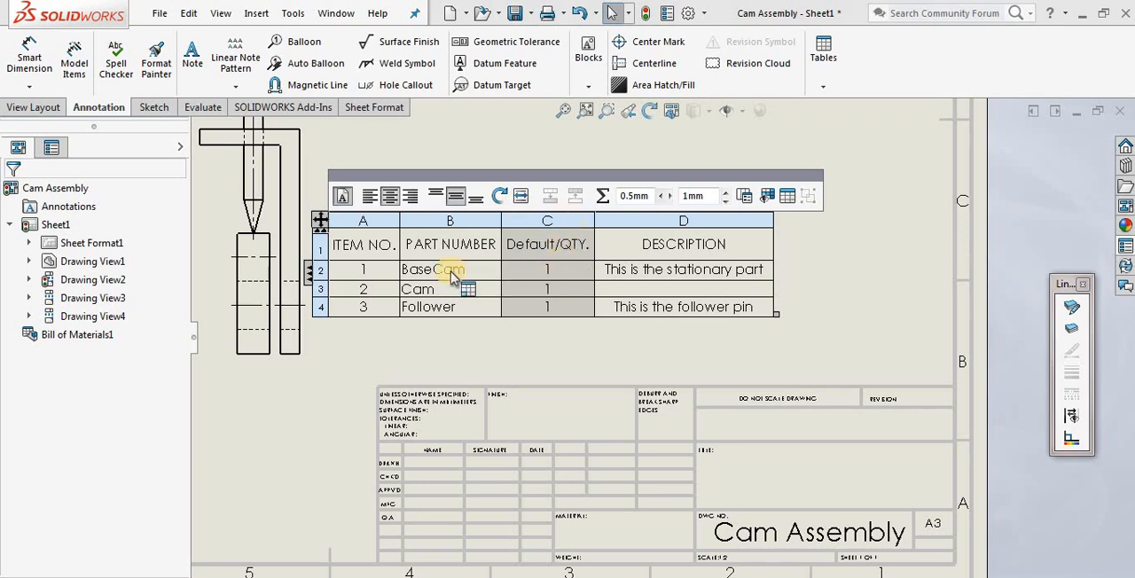
click(419, 289)
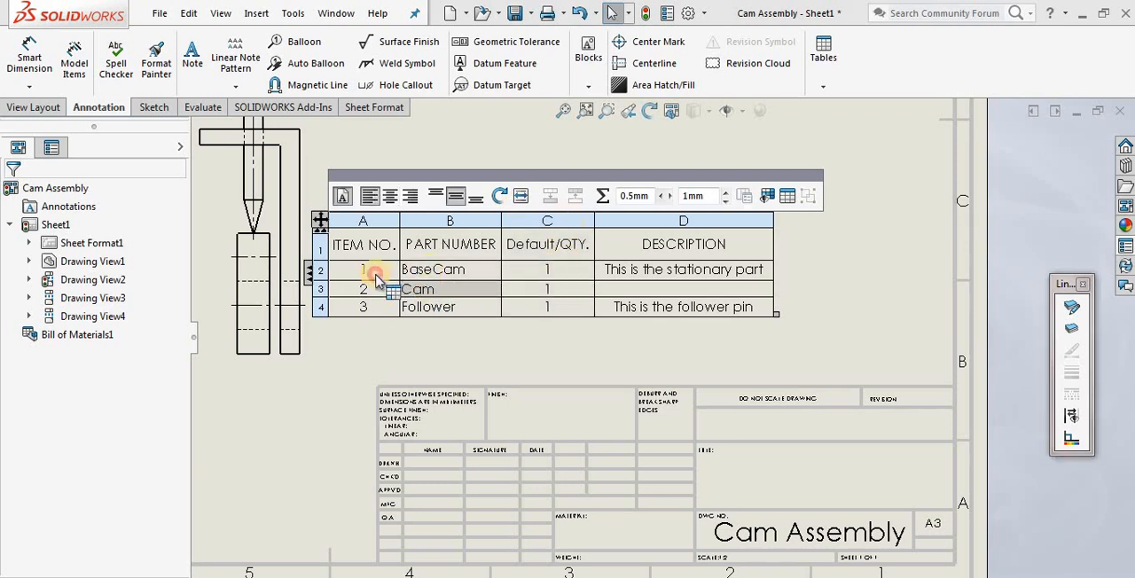
click(547, 271)
click(676, 344)
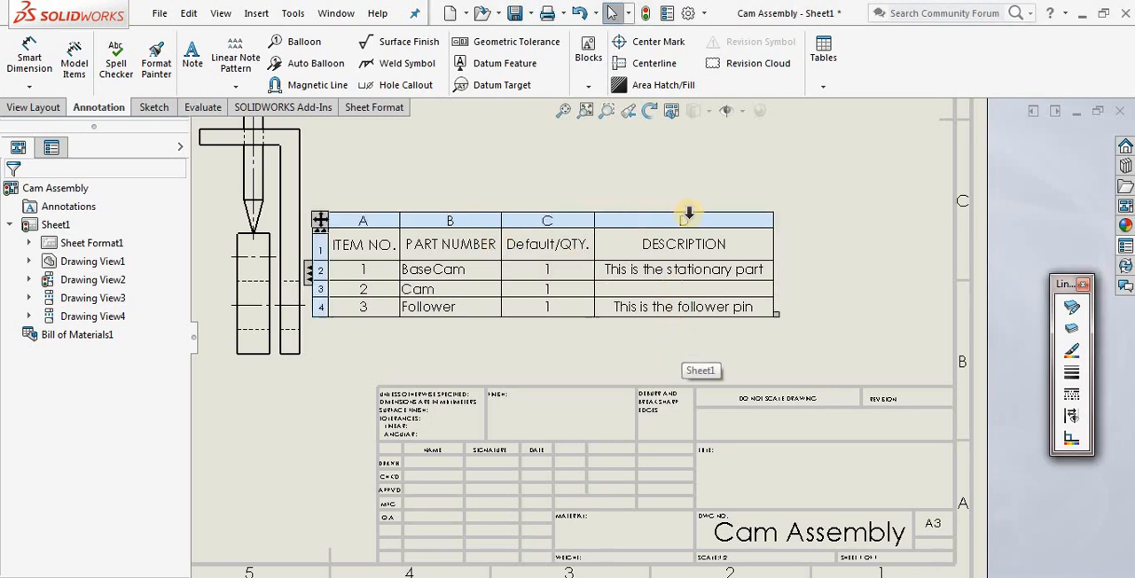
Insert a column to the right of DESCRIPTION as a custom property column showing the Material property
click(706, 216)
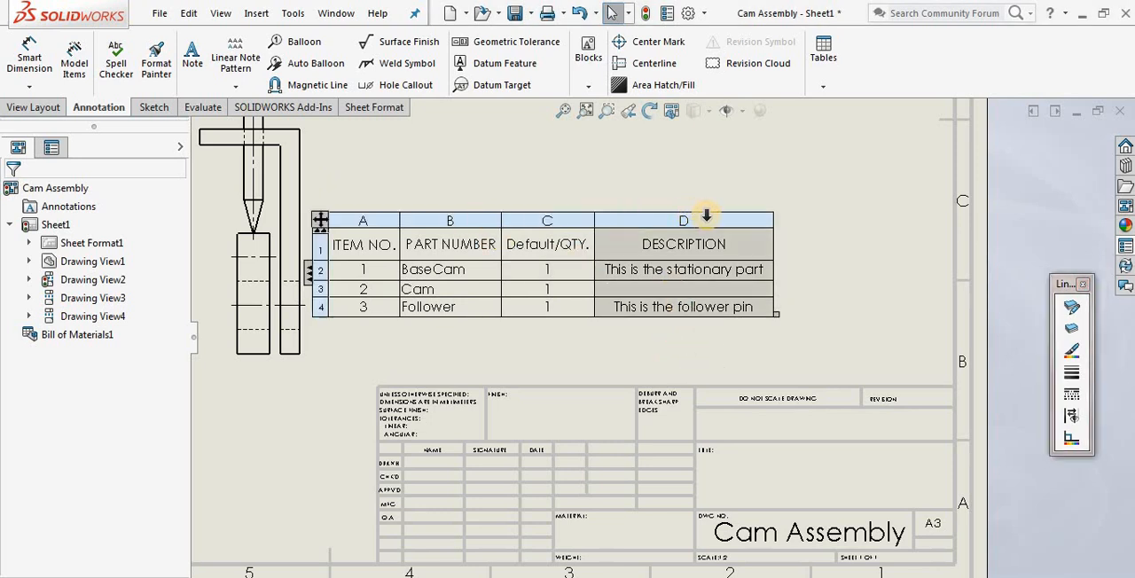
right_click(705, 216)
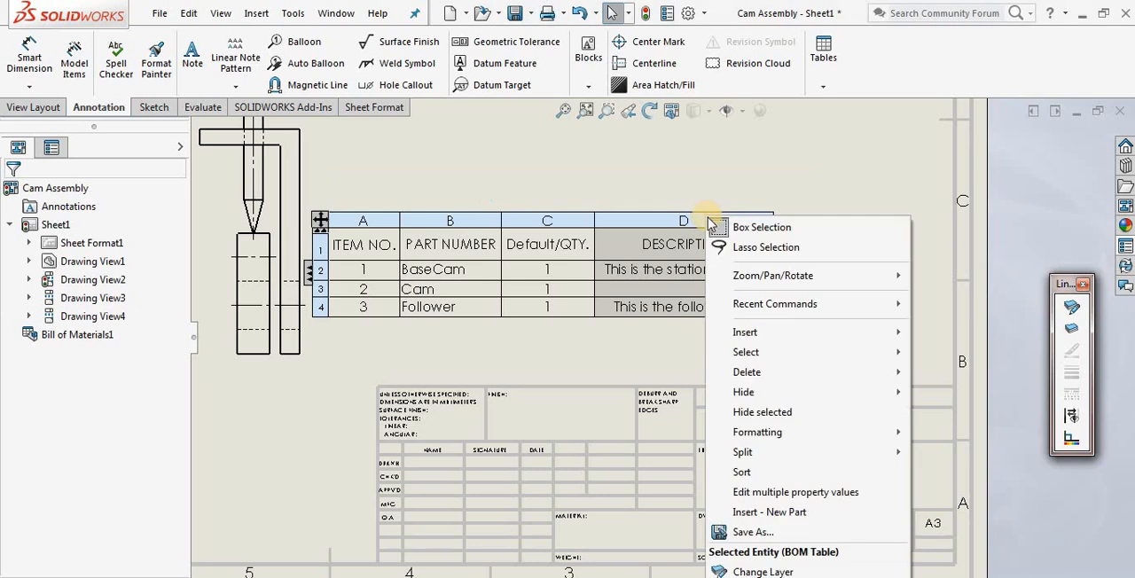
mouse_move(764, 330)
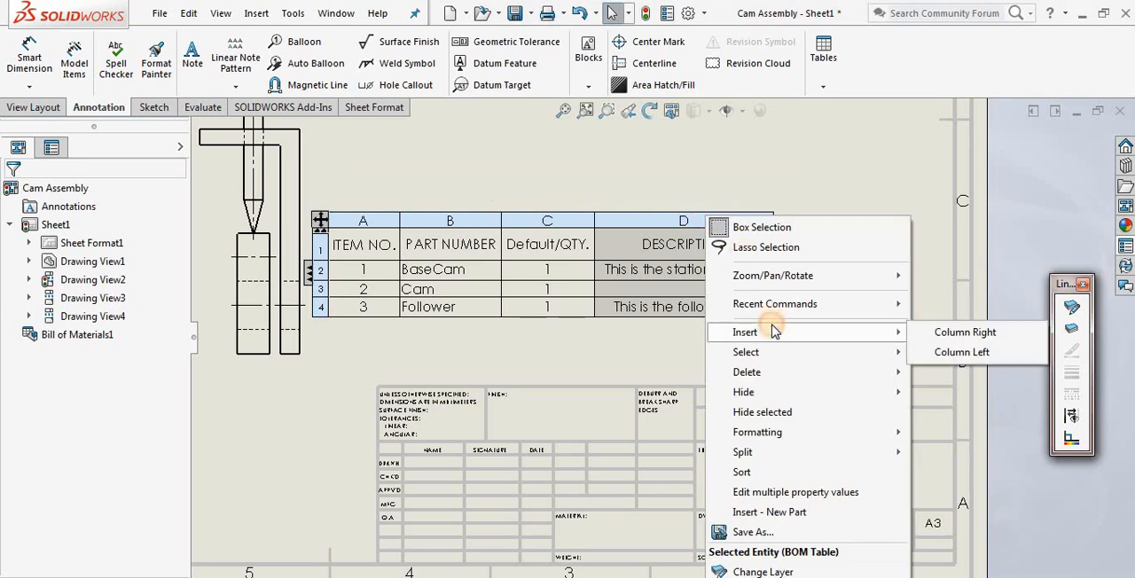
click(967, 333)
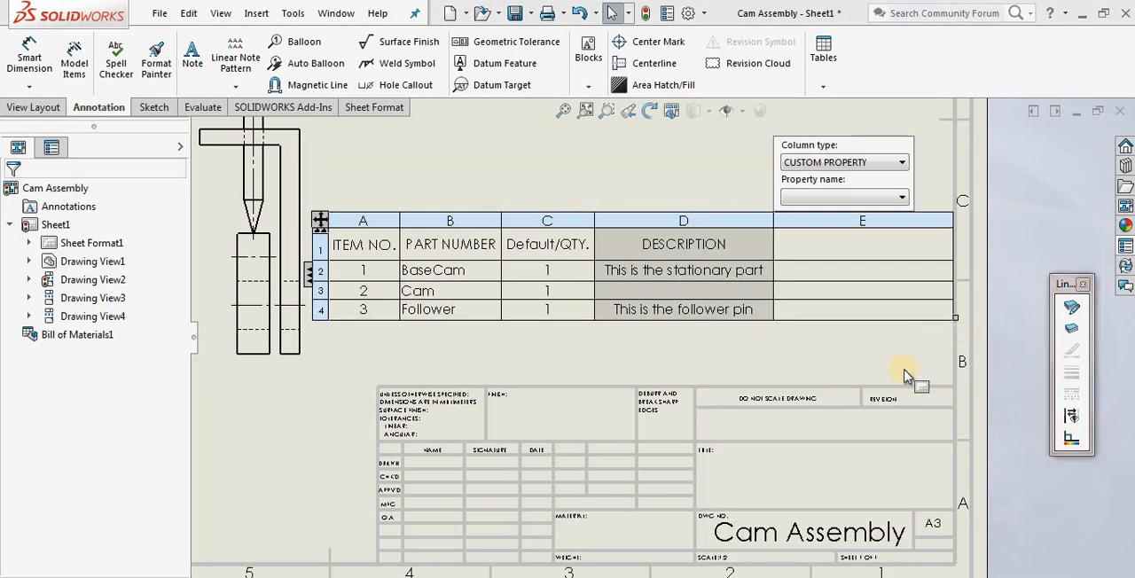
click(902, 163)
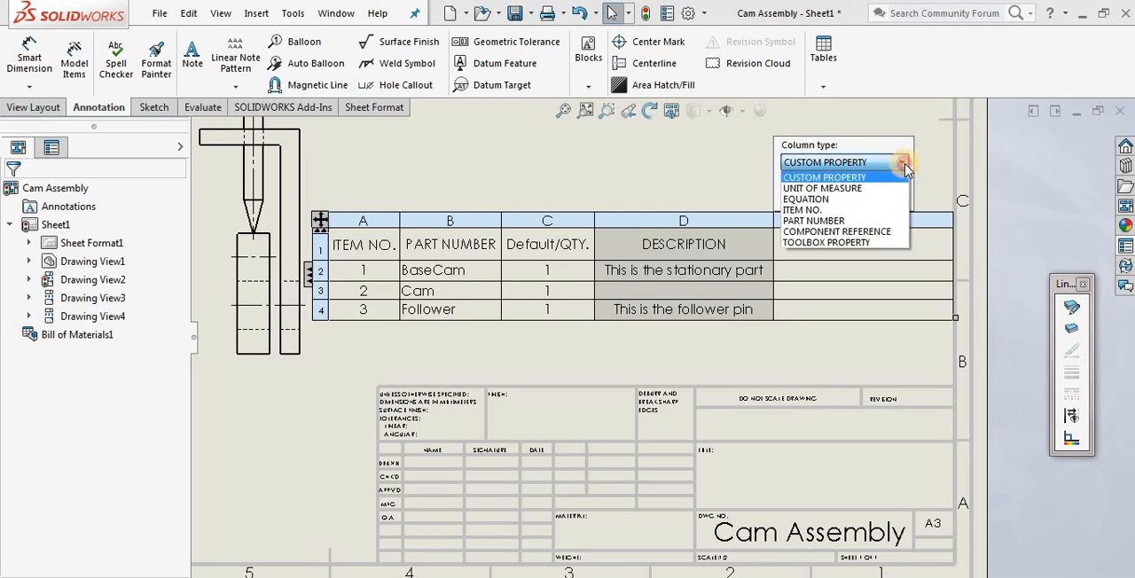
click(904, 164)
click(903, 199)
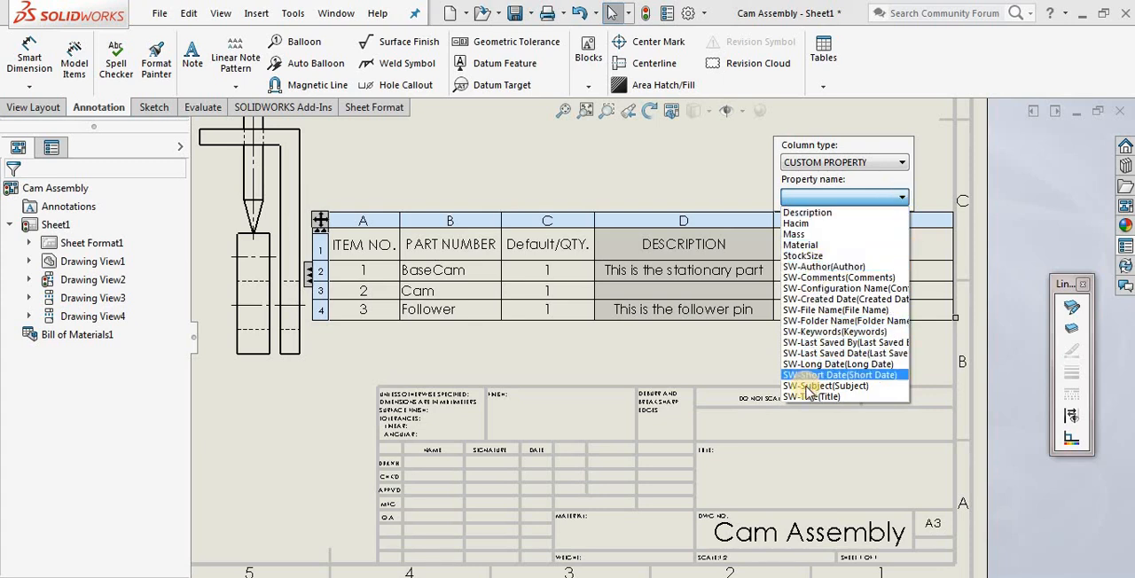
click(801, 245)
click(838, 355)
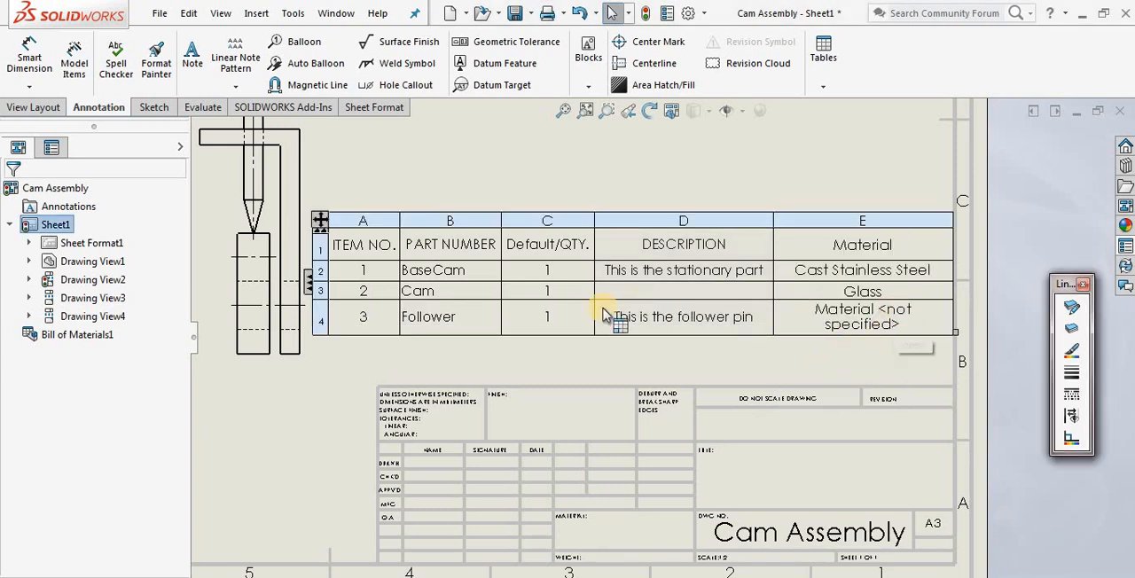
Check the Material column entries against the BaseCam and Follower parts
click(456, 273)
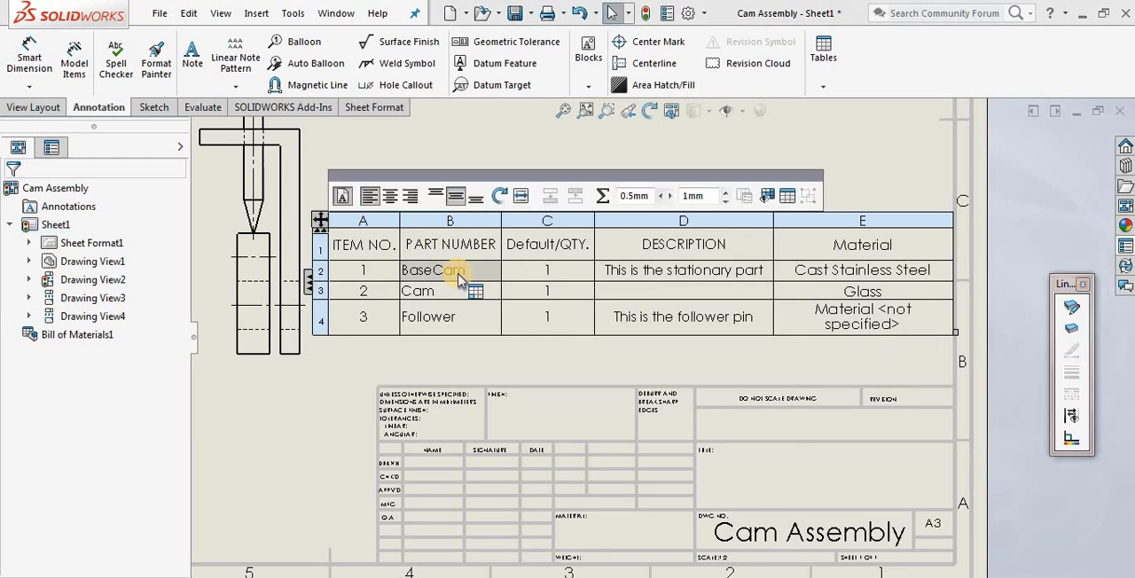
click(882, 274)
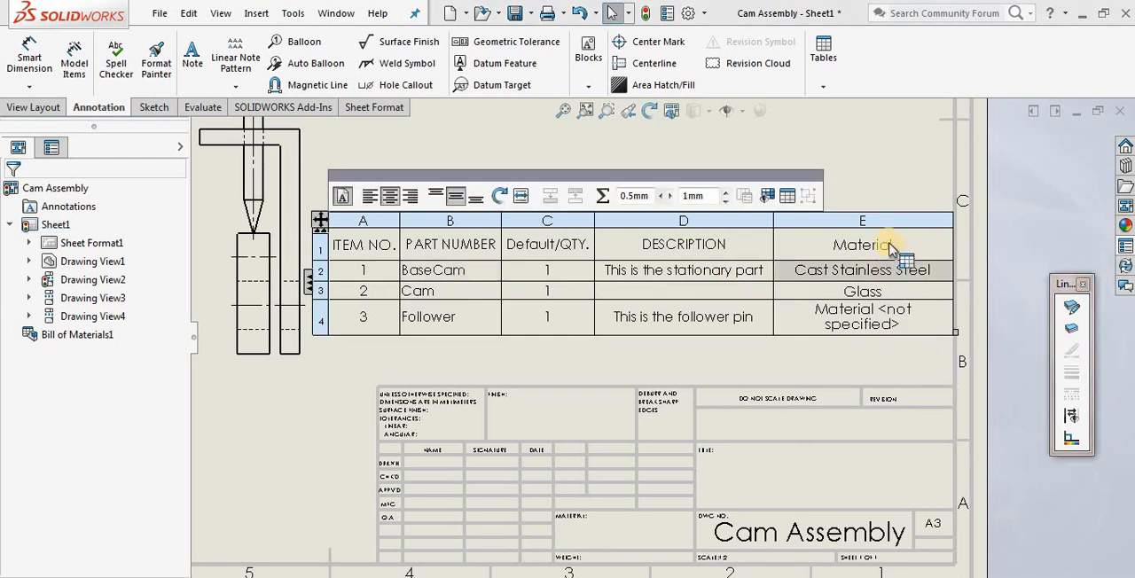
click(897, 245)
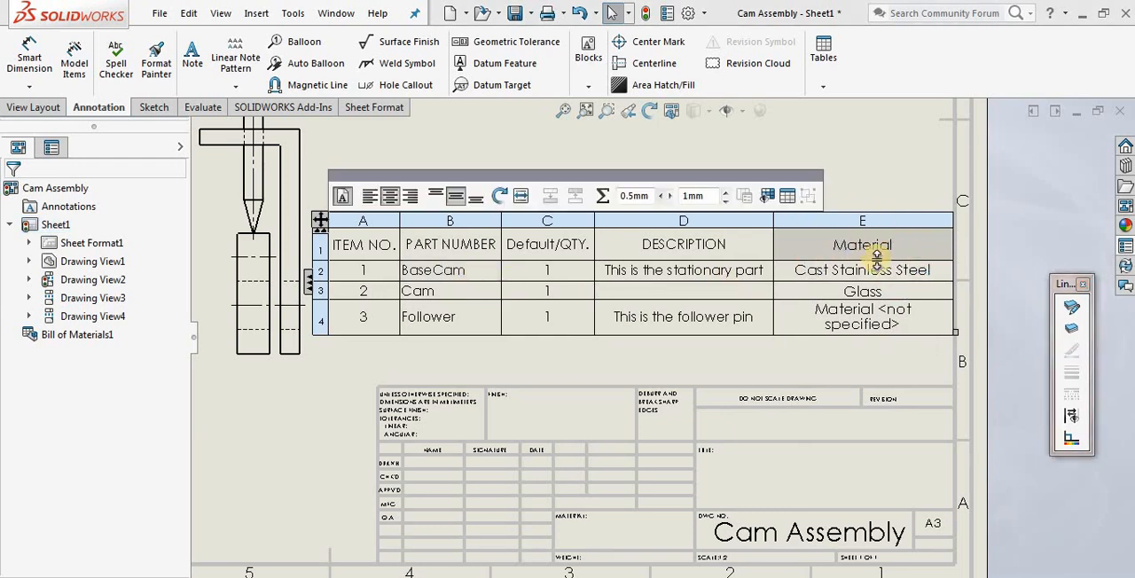
click(435, 267)
click(900, 273)
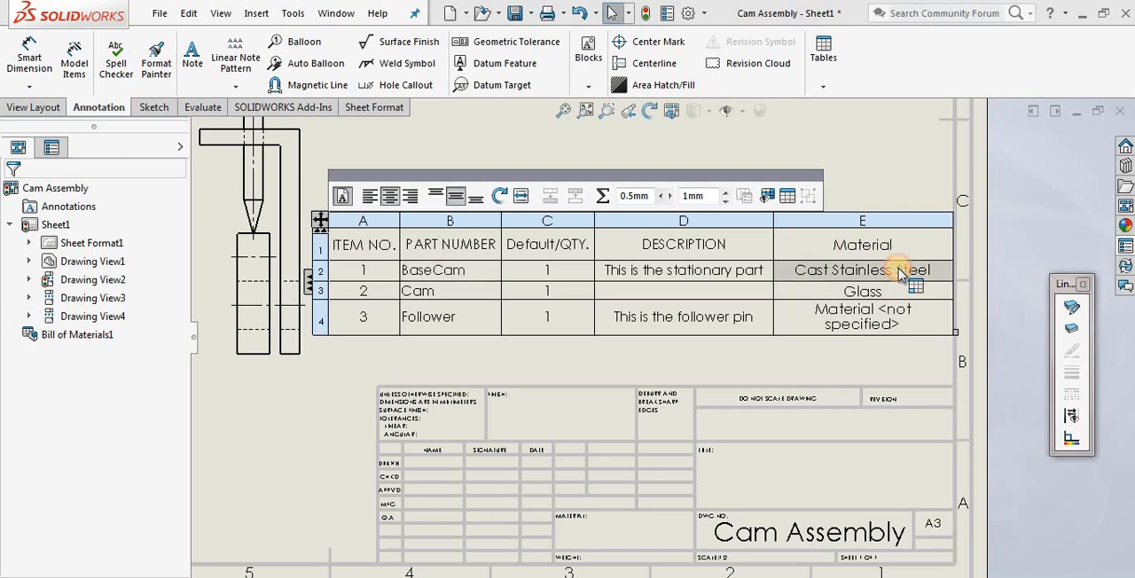
click(434, 323)
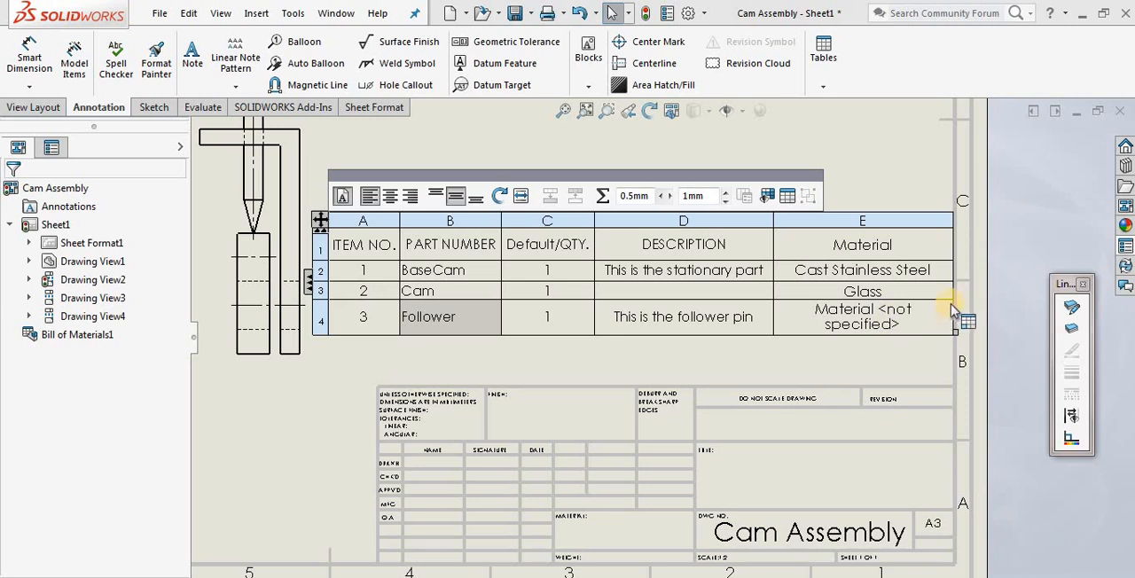
Widen the Material column so its longest entry fits on one line, and shrink the whole table slightly
drag(951, 300, 1000, 298)
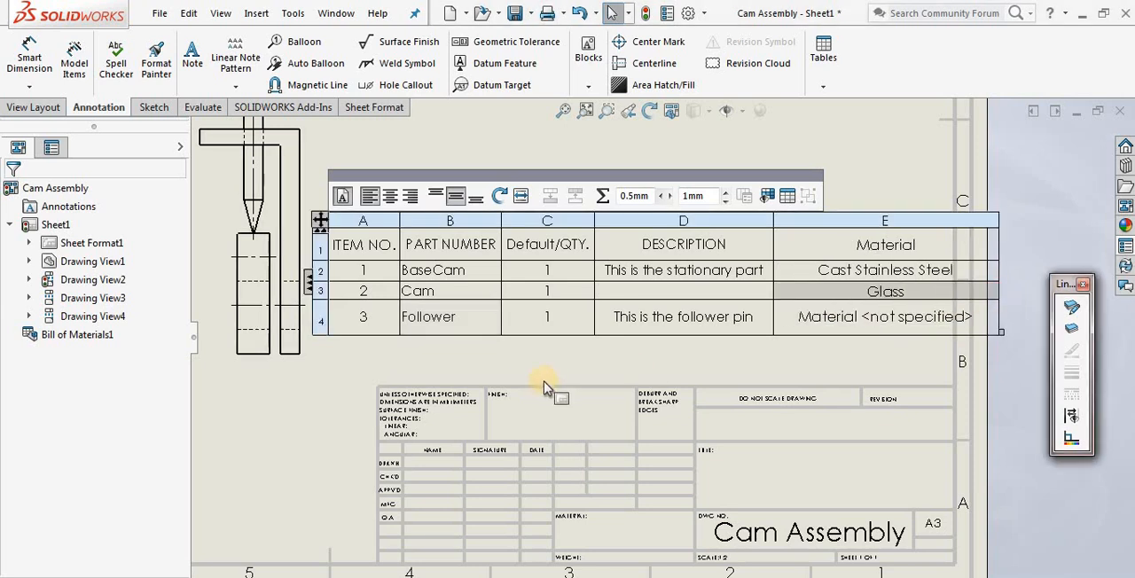
drag(1020, 281, 950, 252)
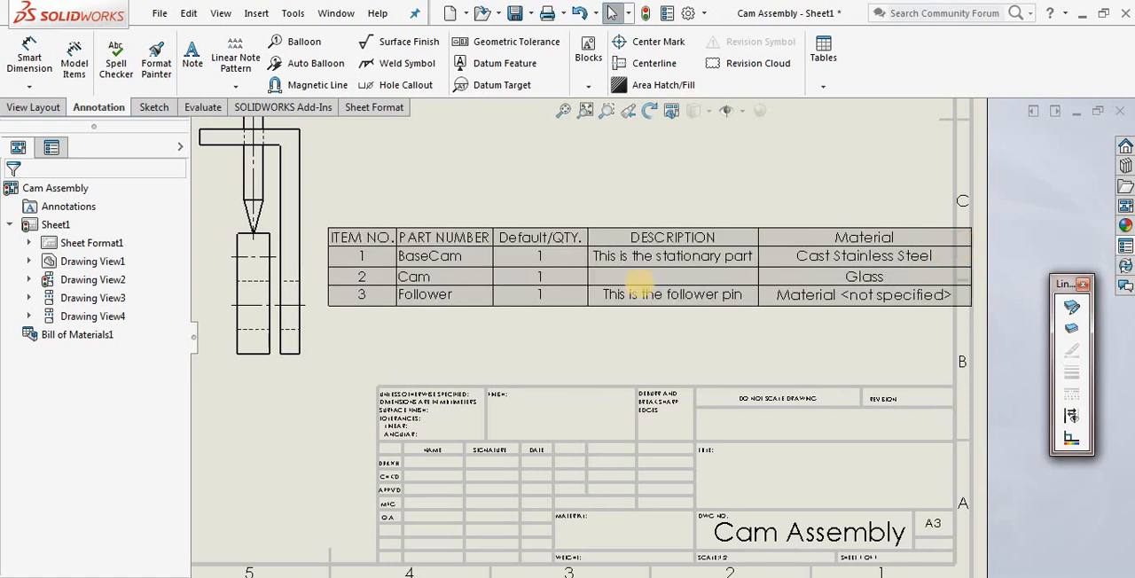
Narrow the table columns, including ITEM NO. and PART NUMBER so their headers wrap onto two lines
click(588, 258)
drag(576, 219, 553, 218)
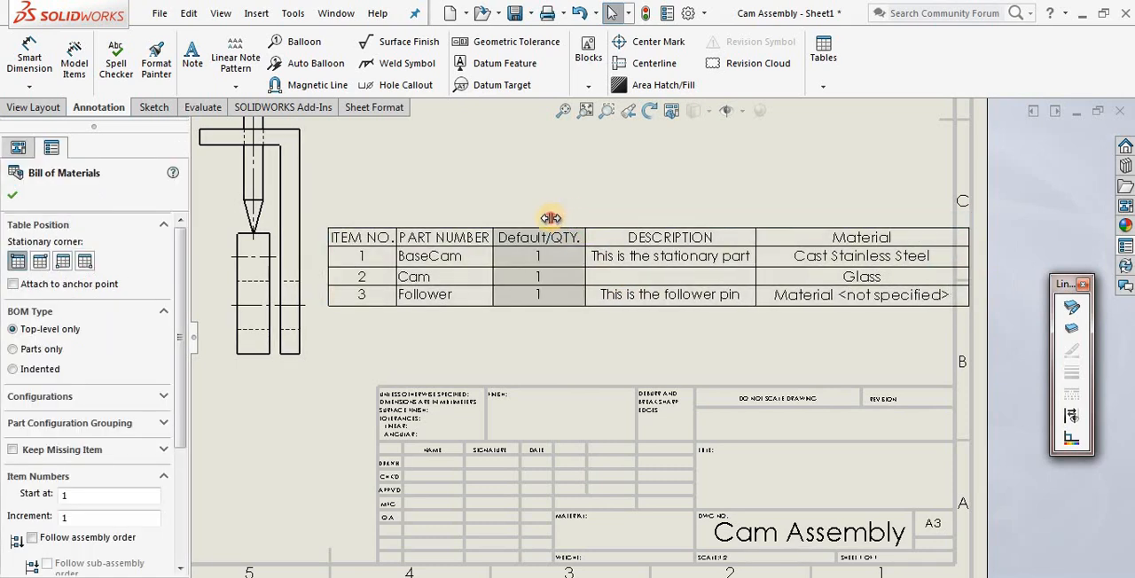
drag(420, 218, 387, 215)
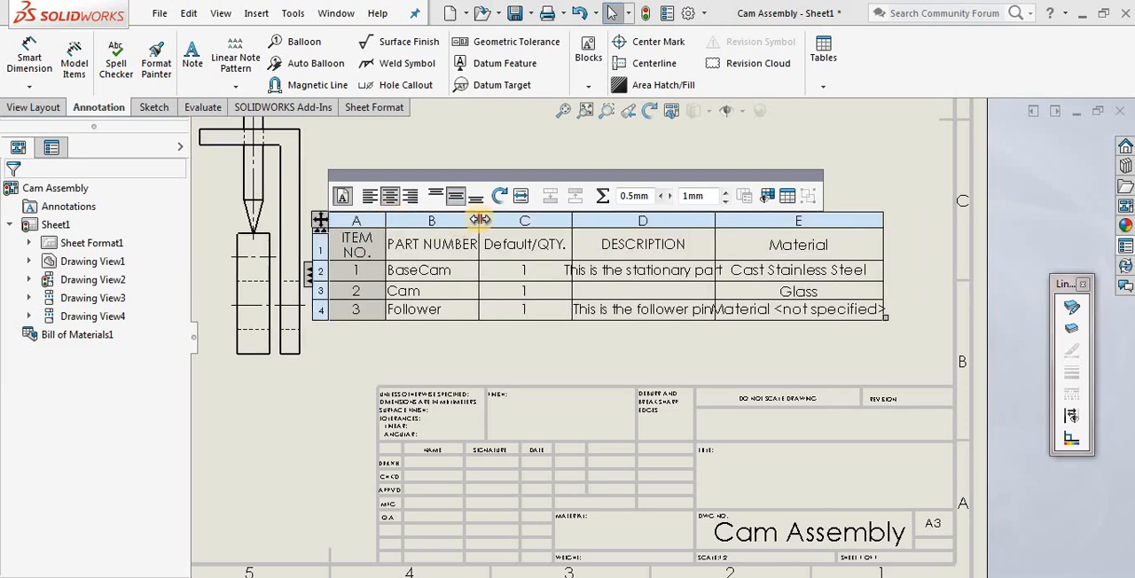
drag(479, 219, 449, 219)
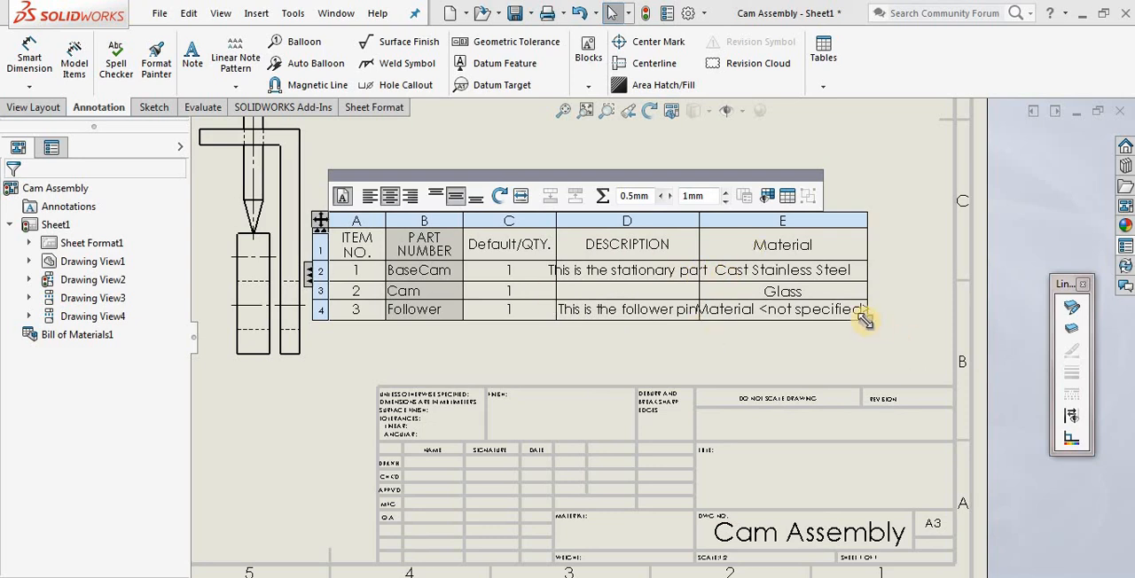
Reposition the bill of materials on the sheet and widen its Material and DESCRIPTION columns so the Follower entries fit
drag(321, 227, 347, 238)
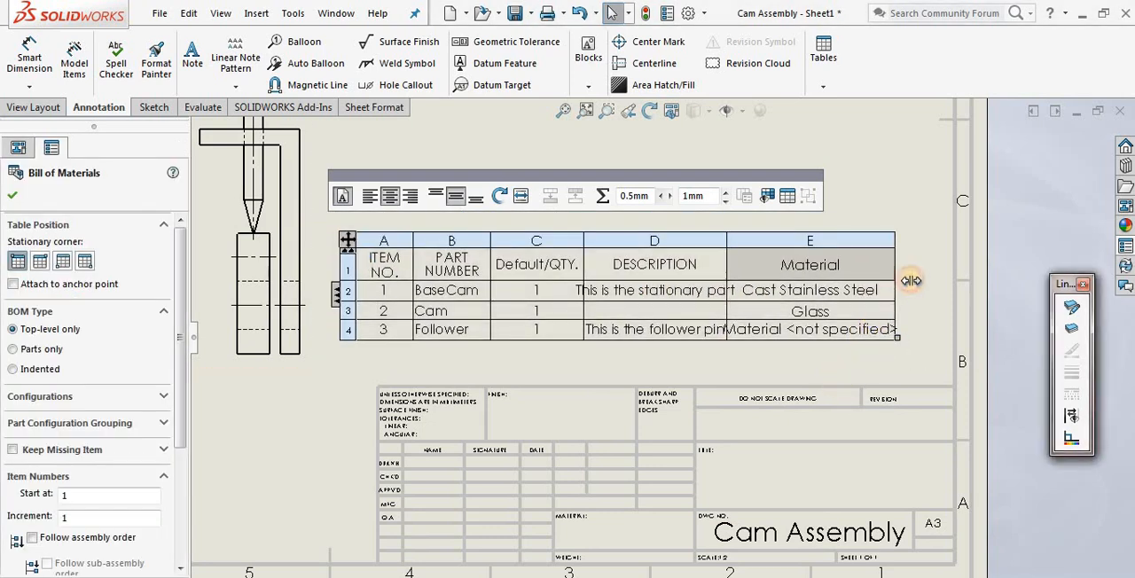
drag(893, 281, 915, 283)
drag(727, 269, 745, 266)
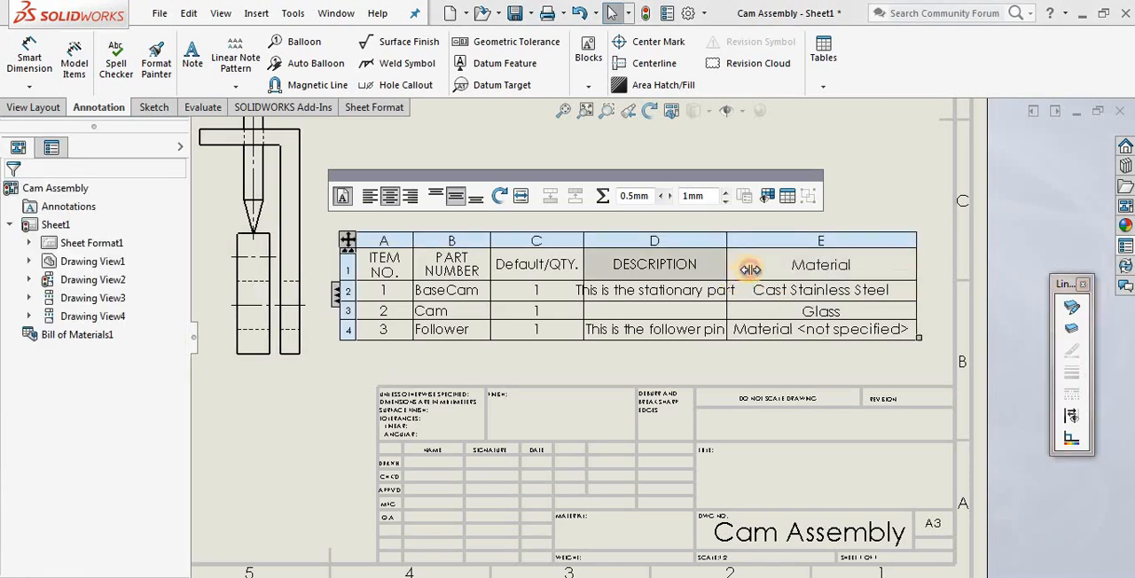
click(697, 263)
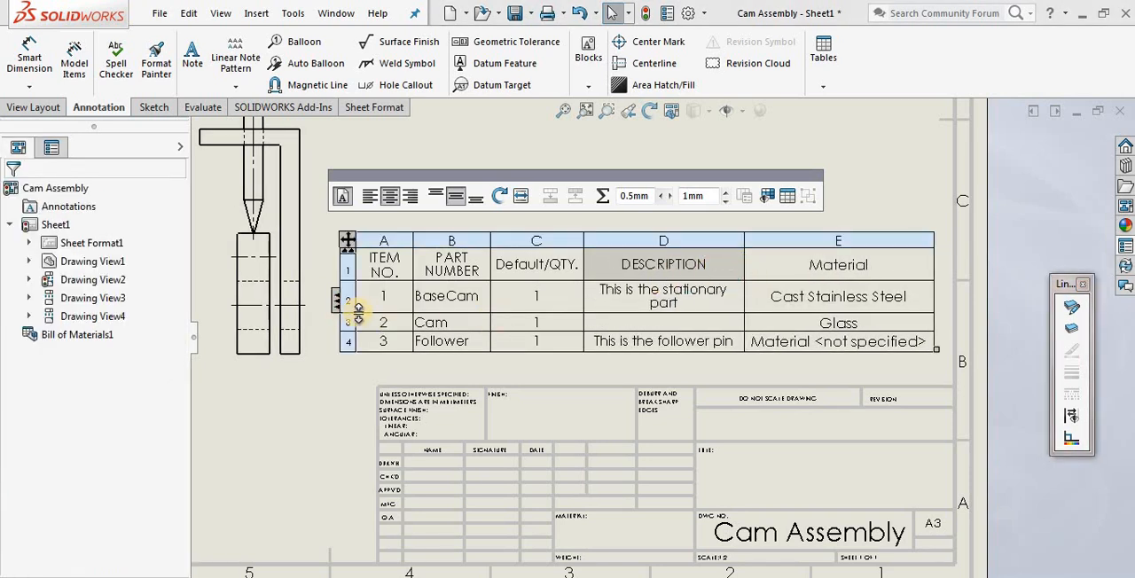
Widen the DESCRIPTION column until the BaseCam description fits on one line, and reduce the height of the BaseCam row
click(380, 289)
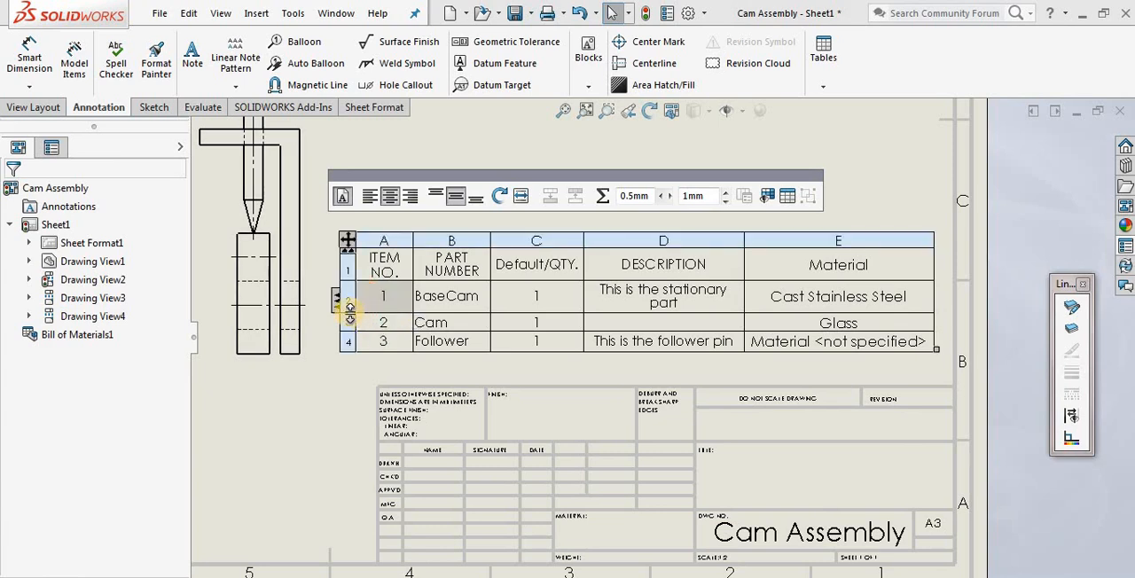
click(363, 358)
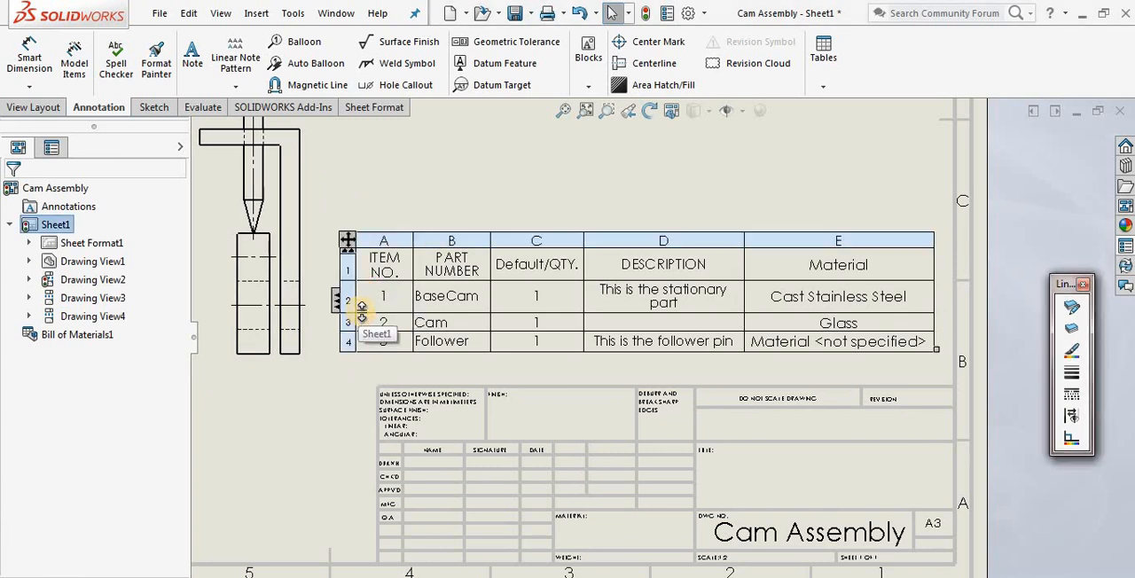
click(371, 306)
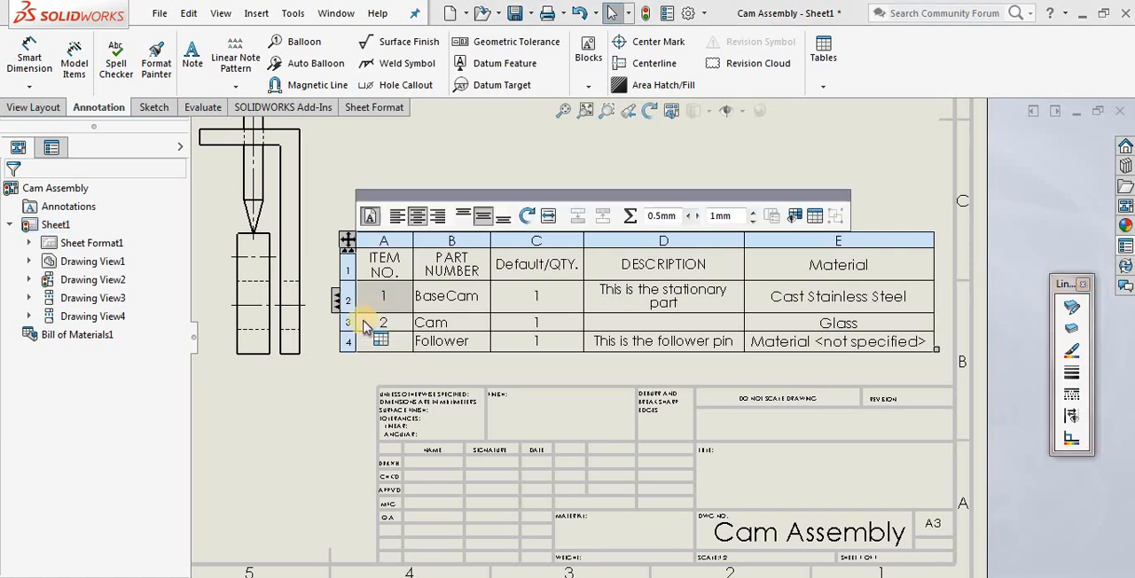
click(800, 299)
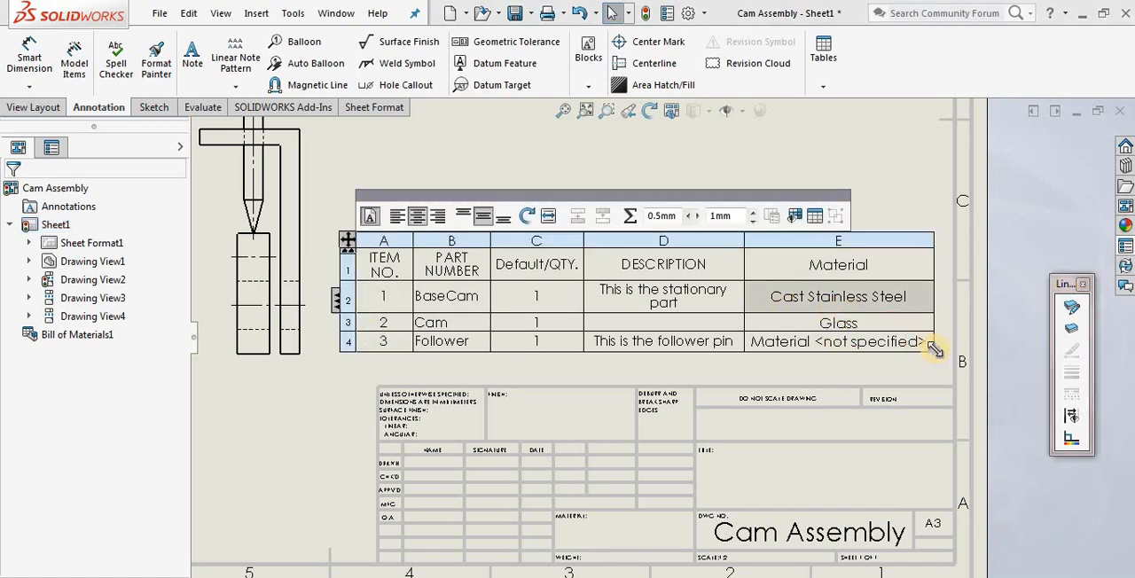
mouse_move(936, 349)
mouse_down()
mouse_move(925, 319)
mouse_move(936, 313)
mouse_up()
click(682, 292)
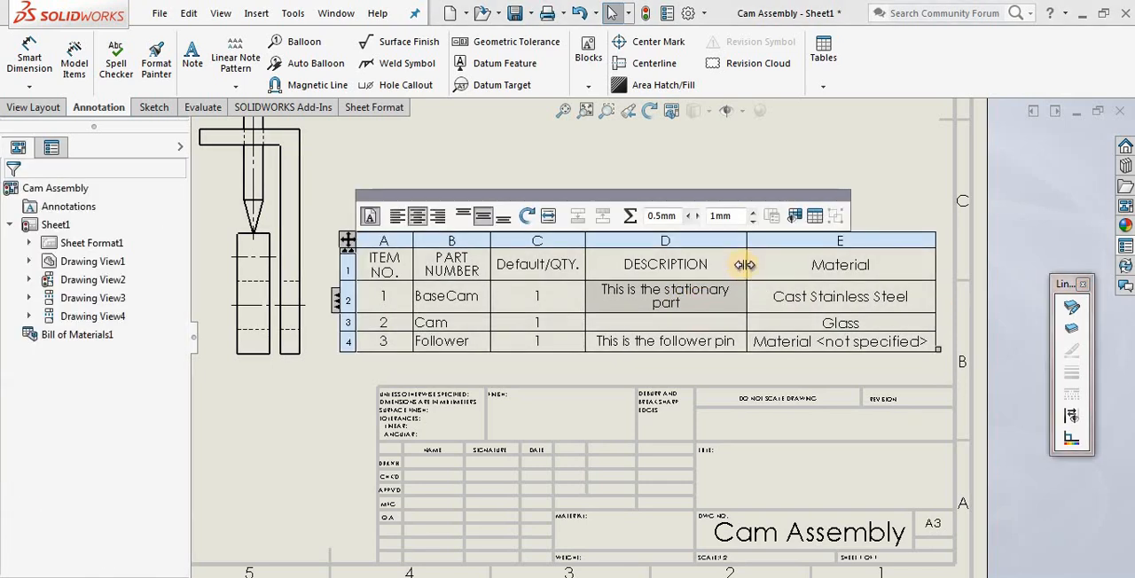
drag(774, 262, 797, 262)
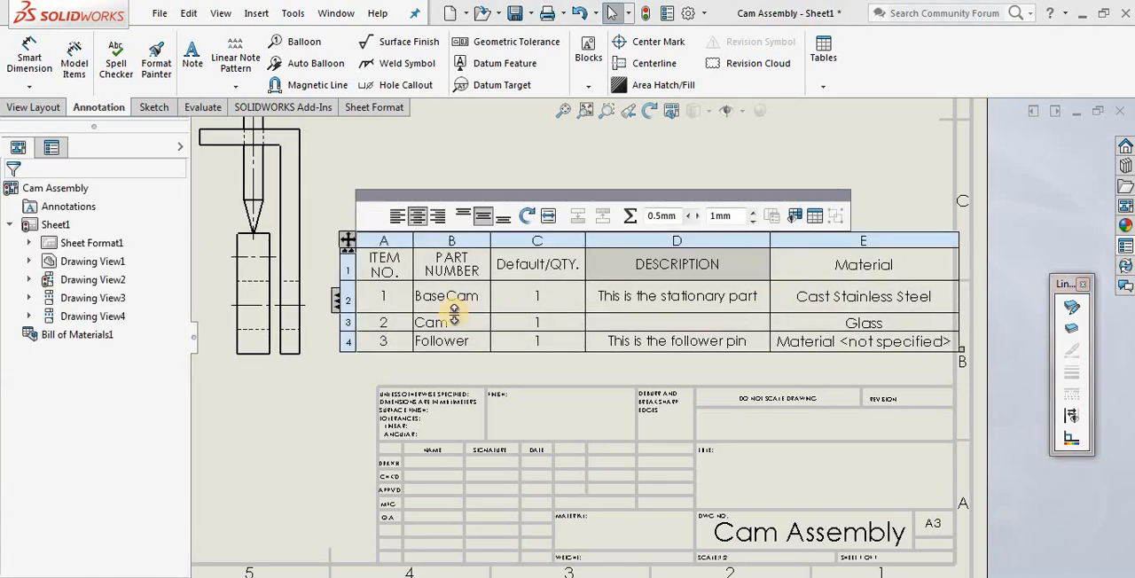
drag(454, 314, 456, 301)
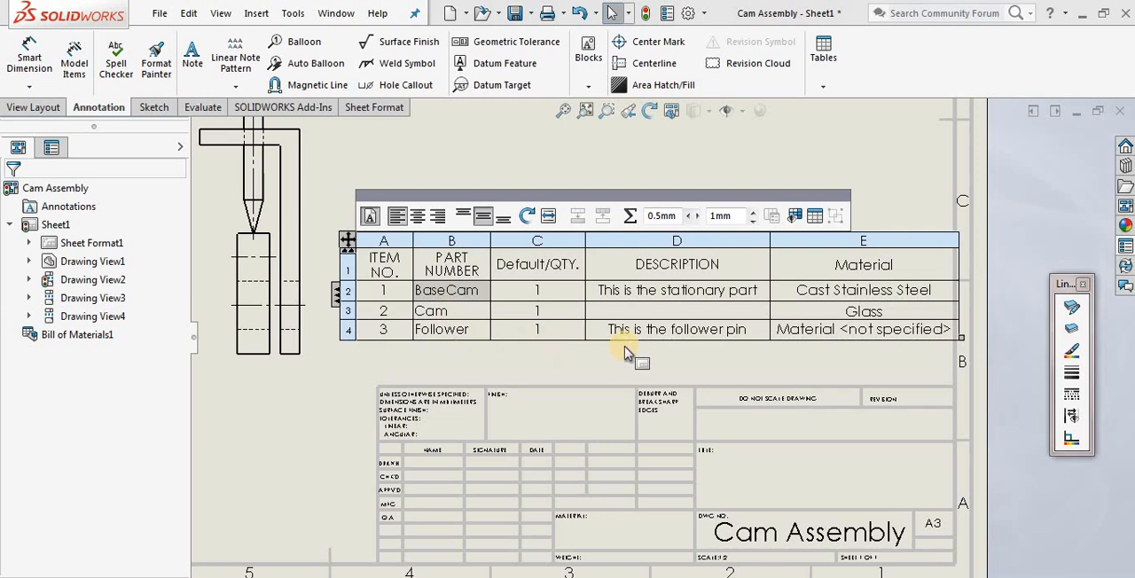
Move the bill of materials back inside the sheet border, above the title block
drag(338, 235, 311, 237)
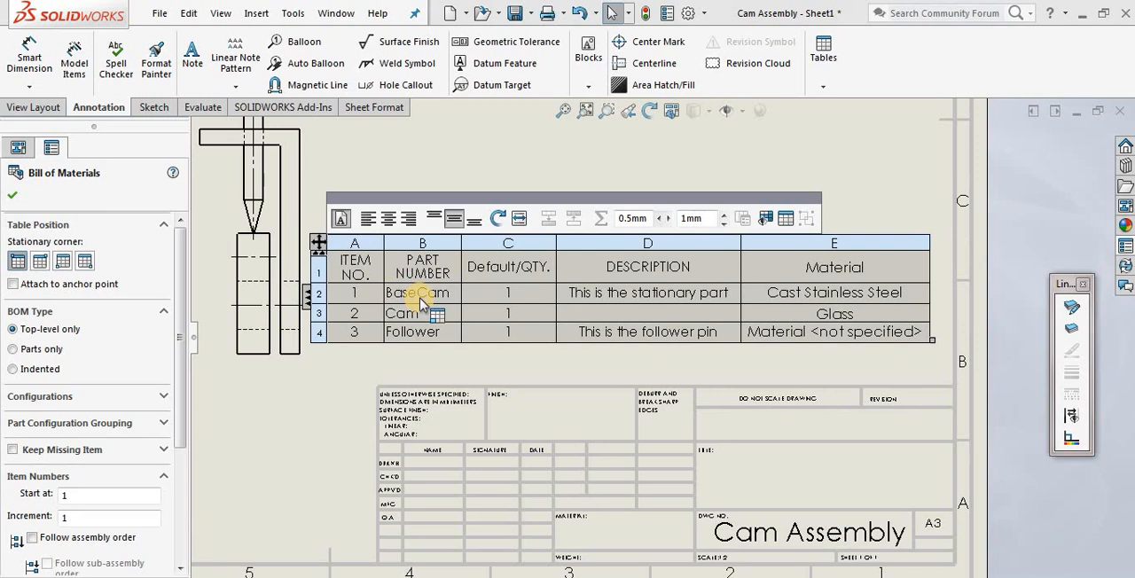
click(403, 296)
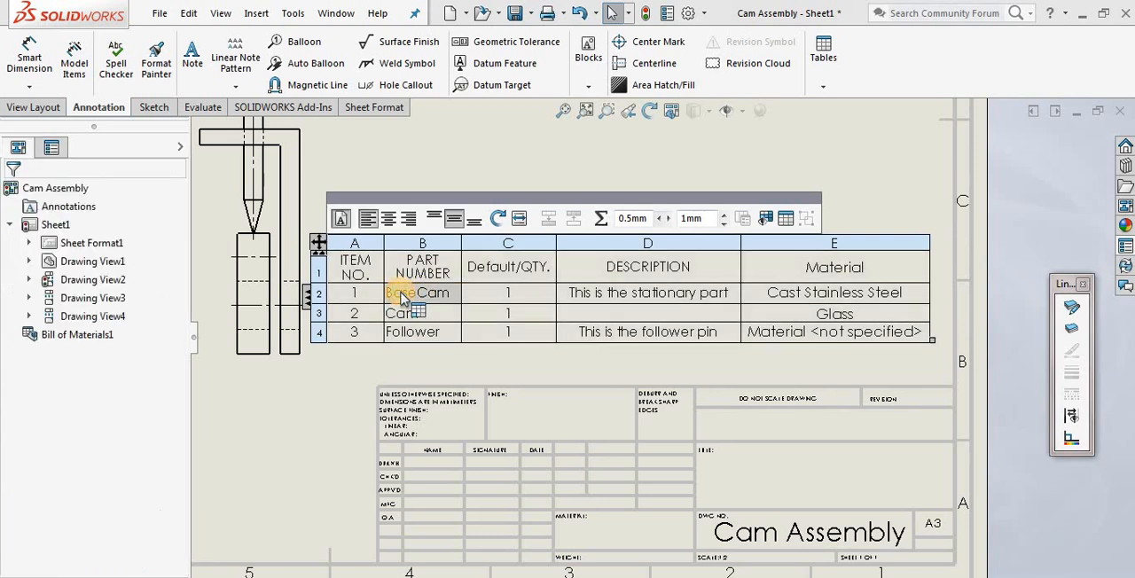
click(692, 268)
click(783, 264)
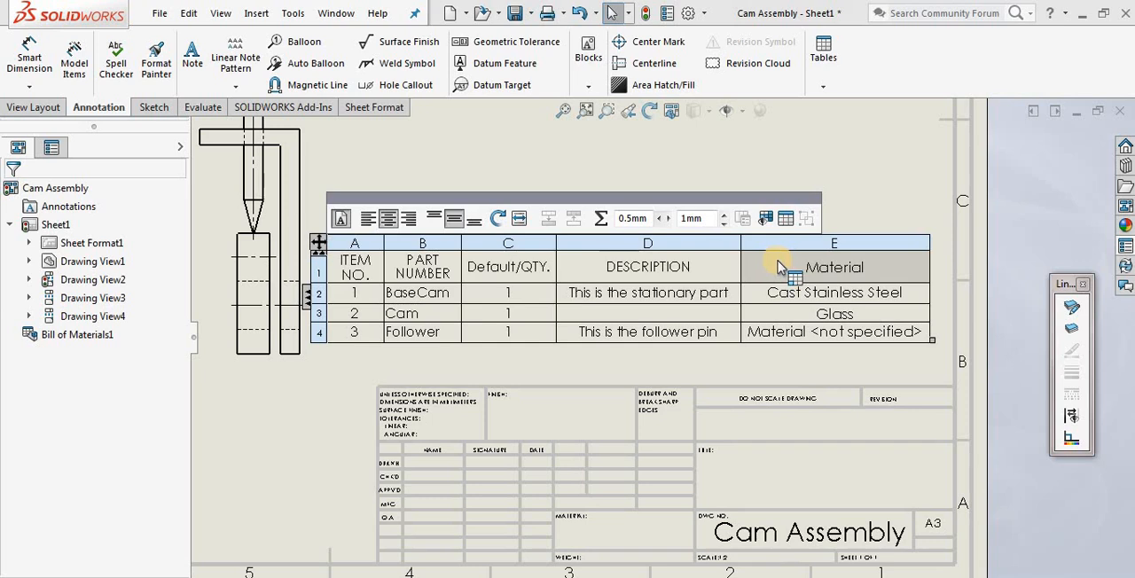
click(424, 299)
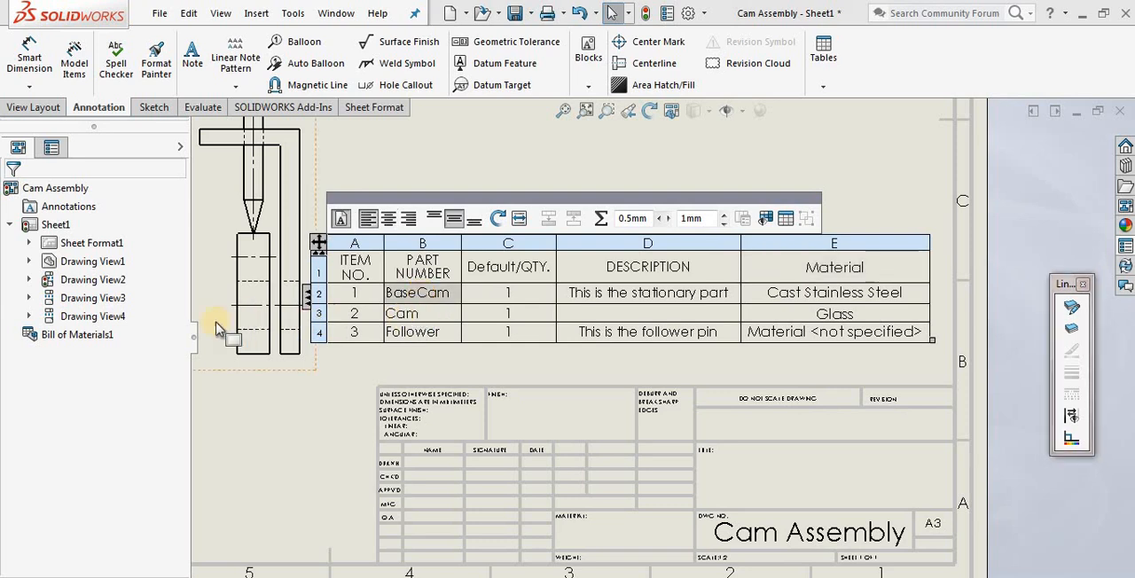
Open the BaseCam part file from the Cam Assembly components under Drawing View1
click(30, 243)
click(30, 243)
click(29, 262)
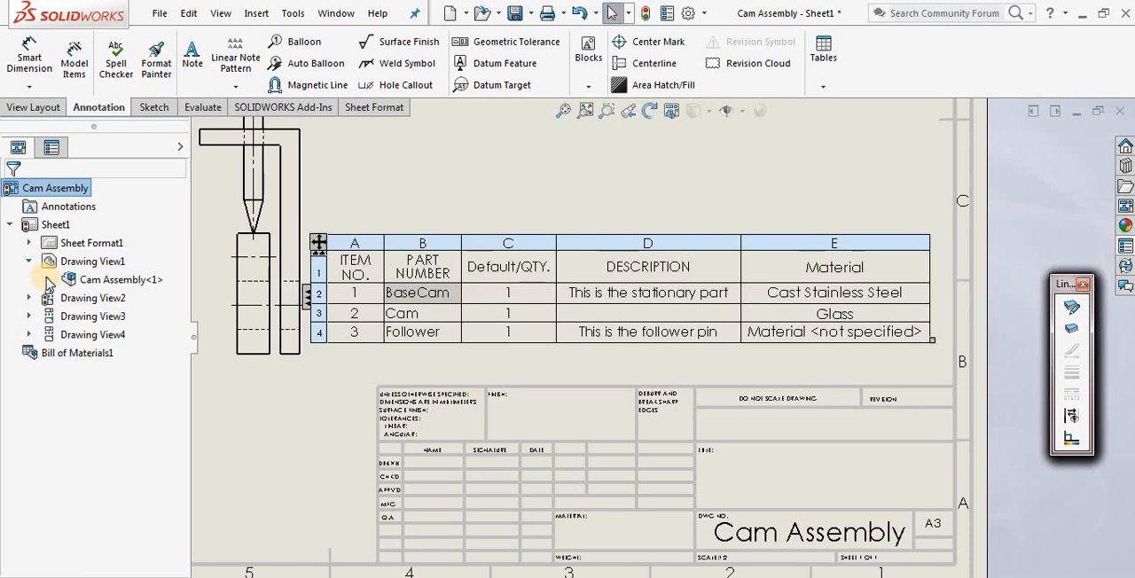
click(48, 279)
click(105, 427)
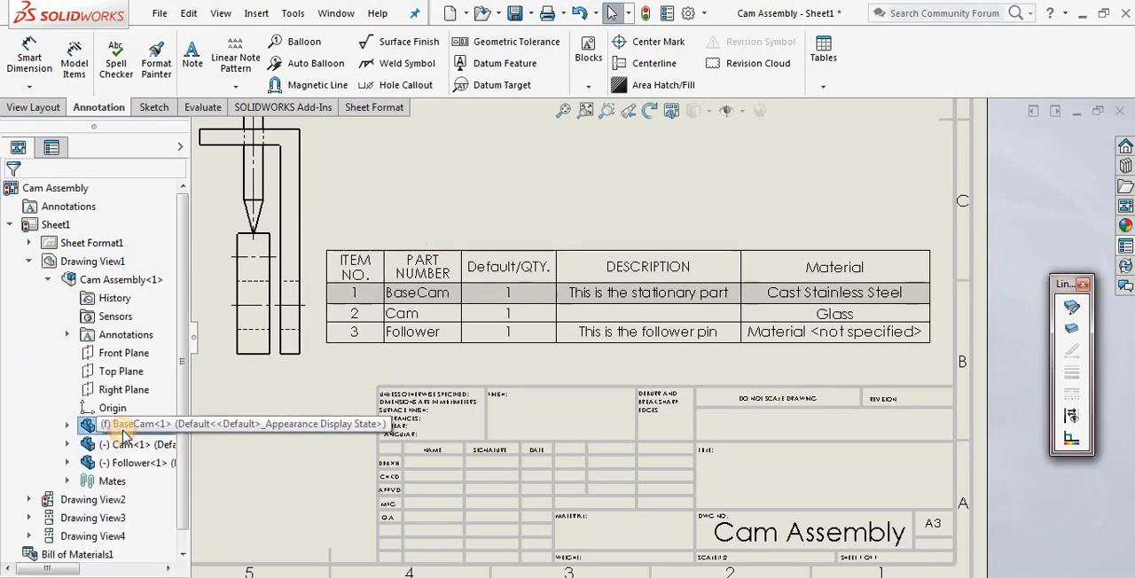
right_click(104, 429)
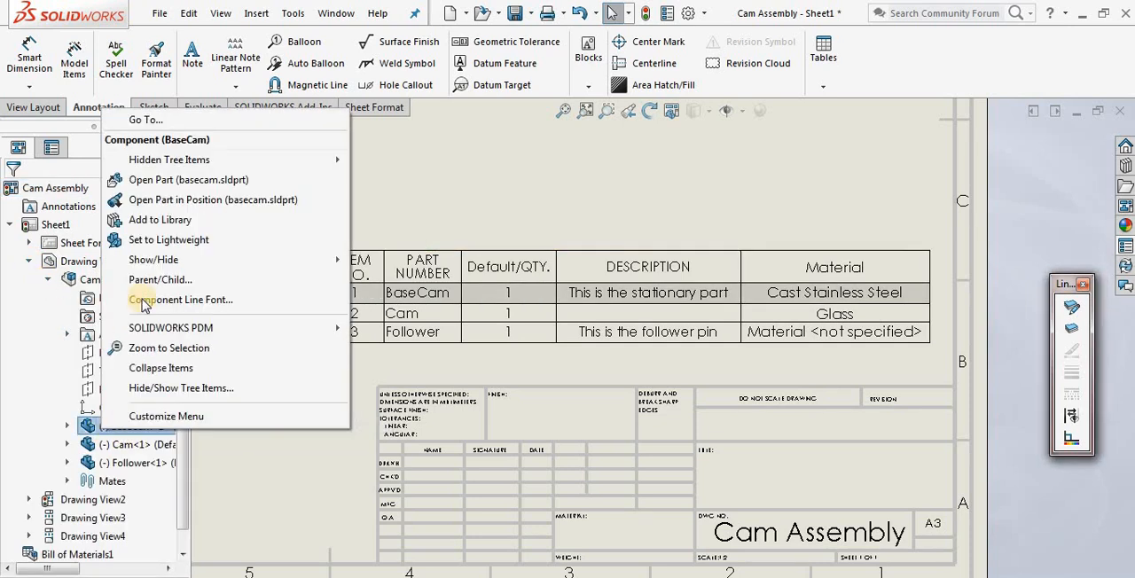
click(157, 181)
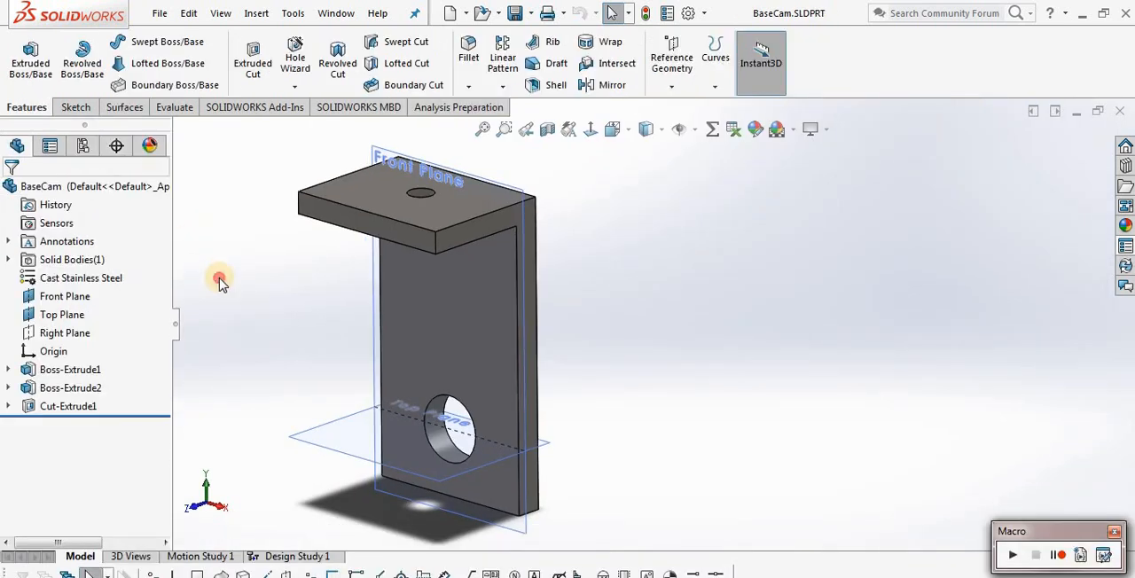
Open the BaseCam part's custom properties, review its Material property and rename the Hacim property to Volume
click(666, 14)
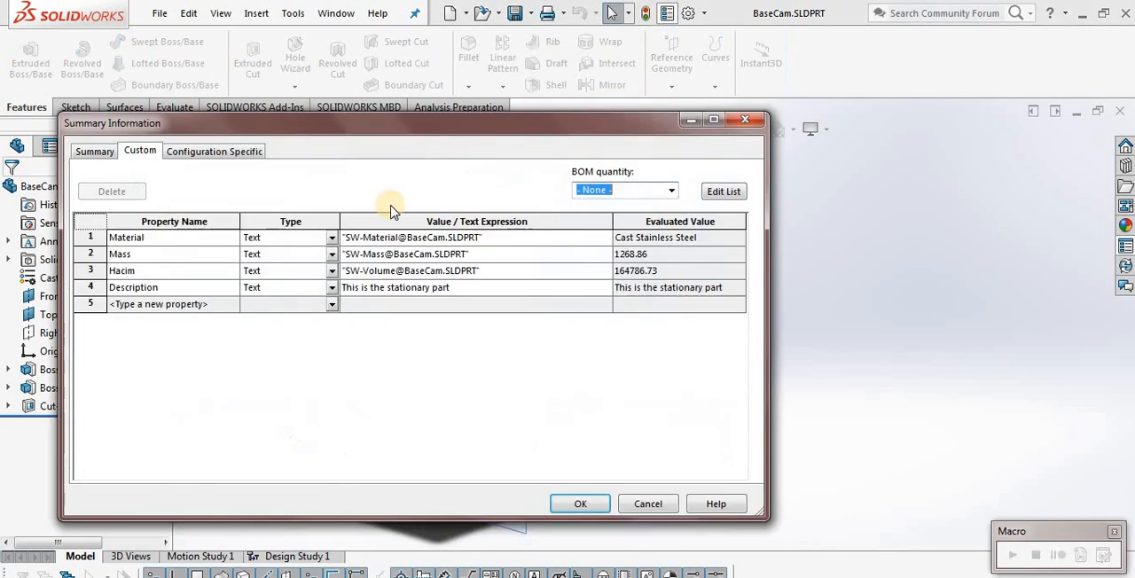
drag(359, 122, 612, 121)
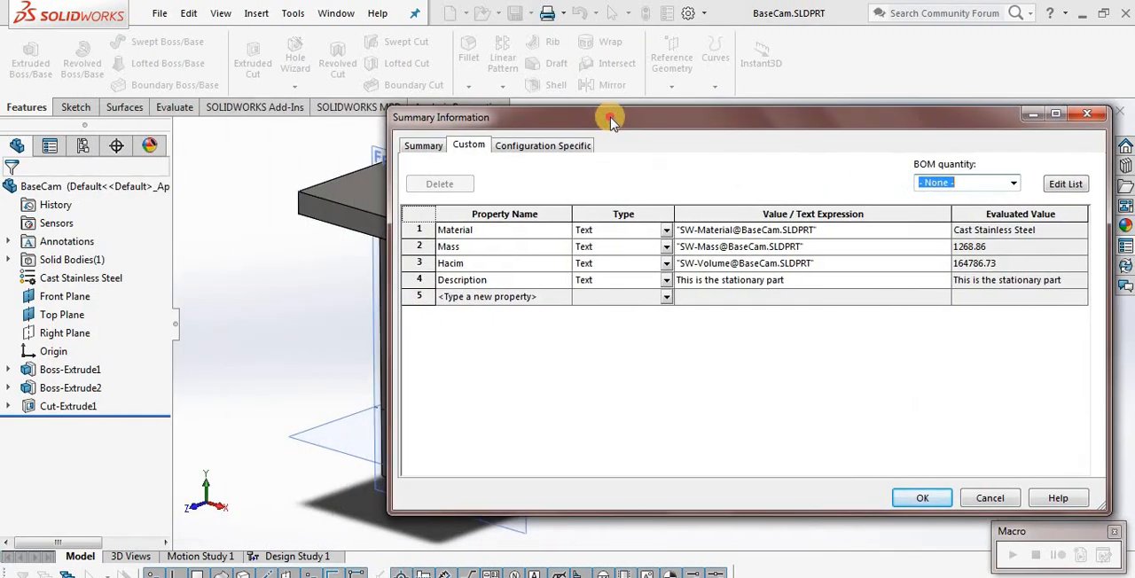
click(522, 230)
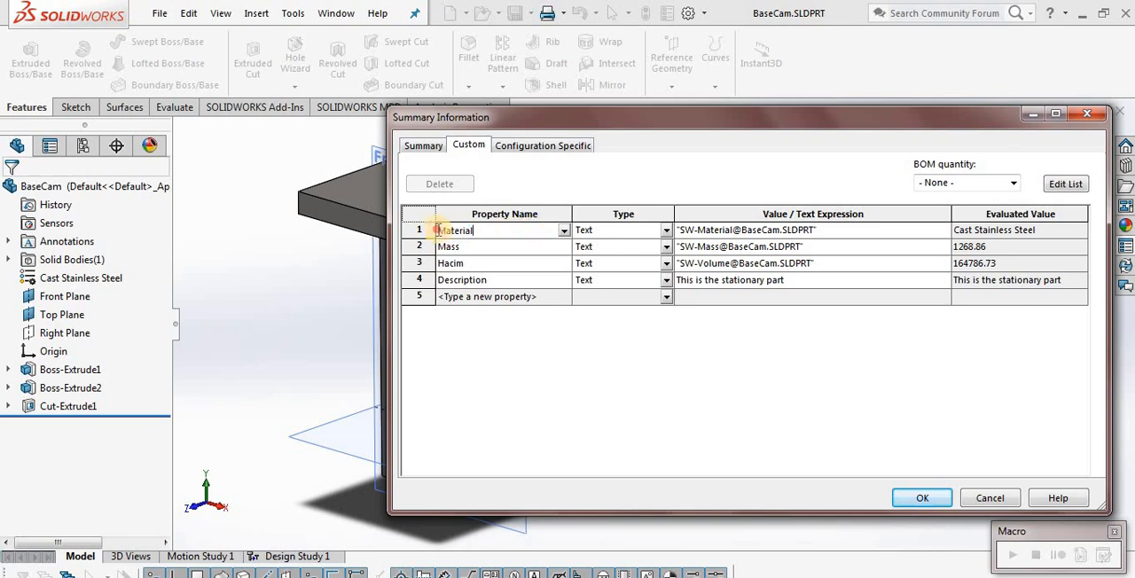
click(755, 232)
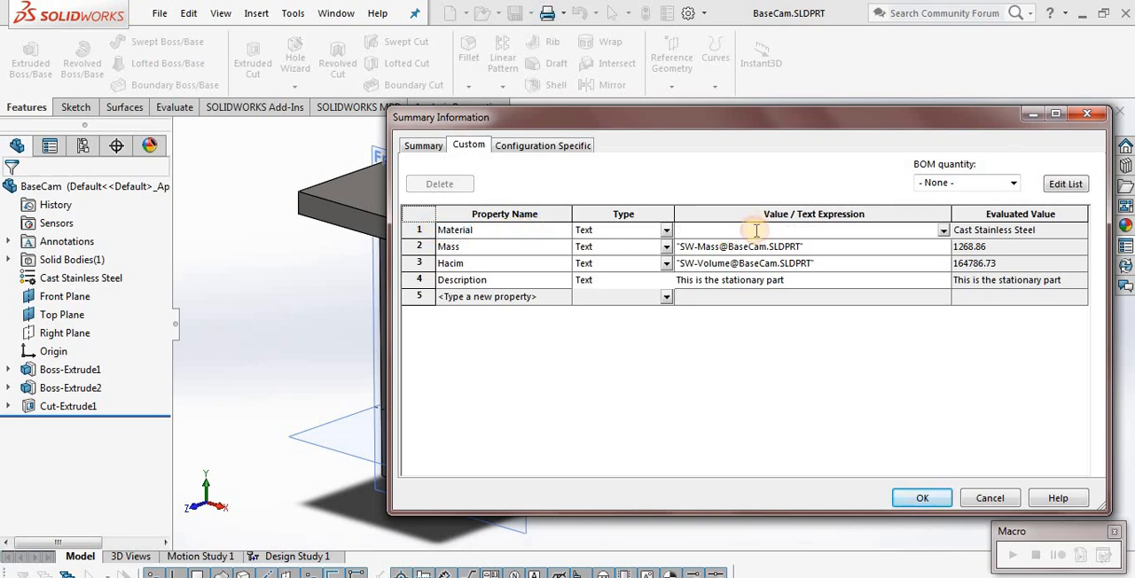
click(67, 281)
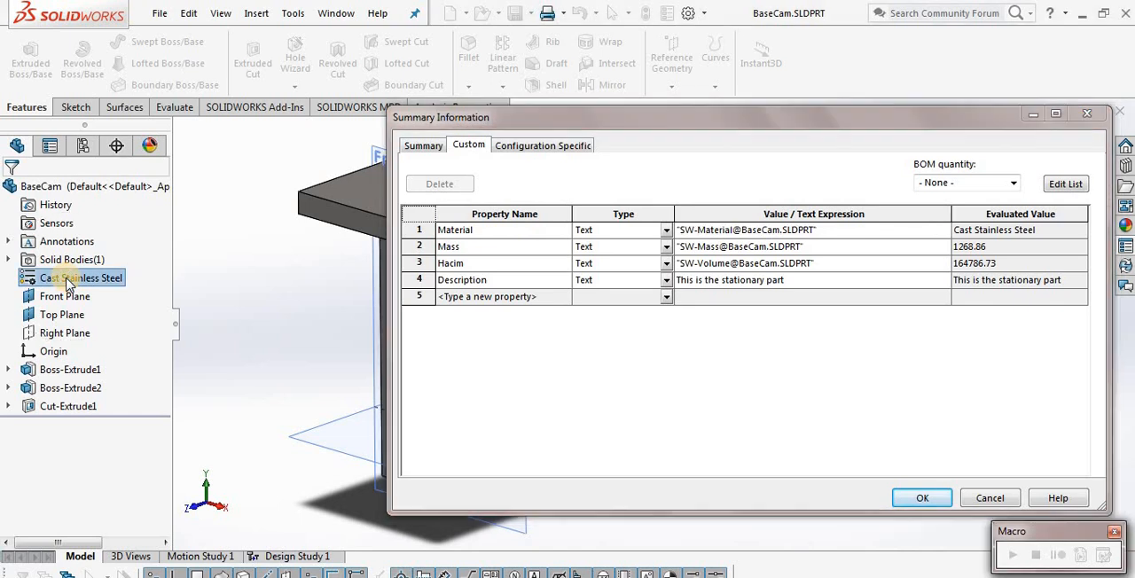
click(484, 229)
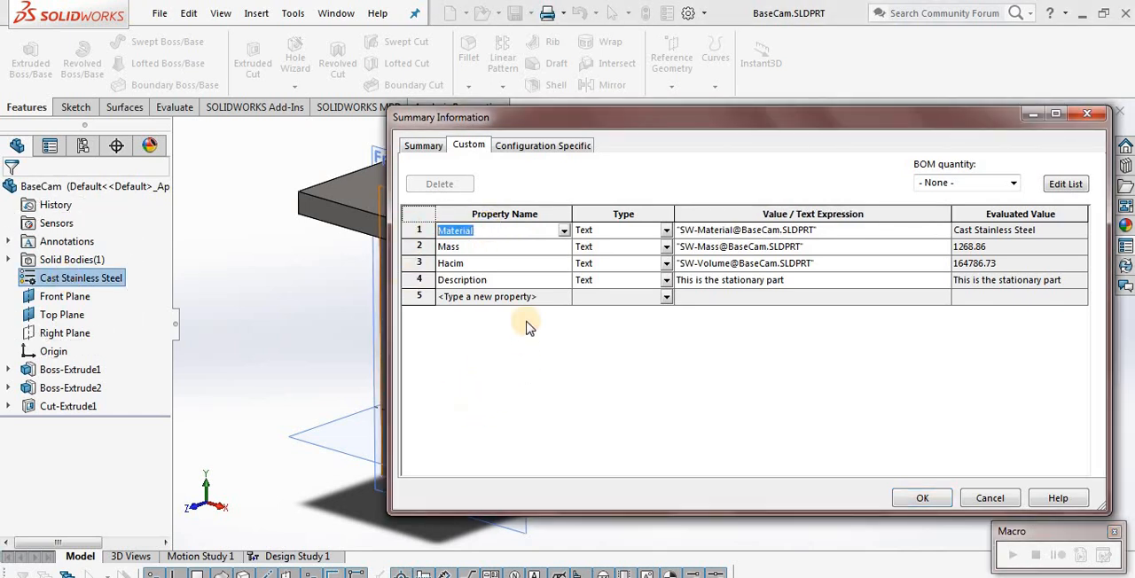
click(490, 264)
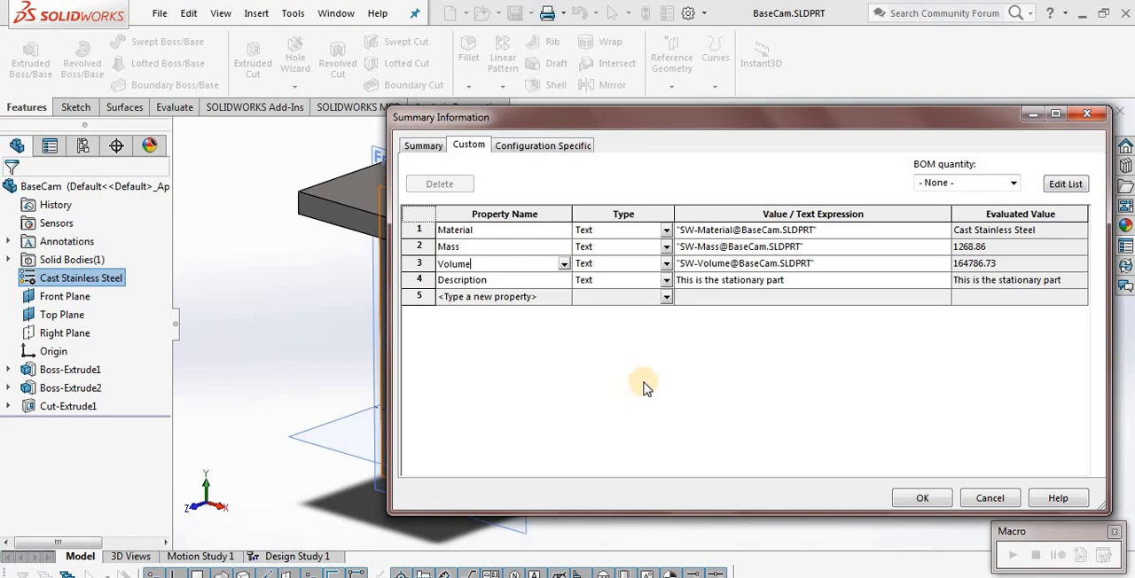
click(777, 297)
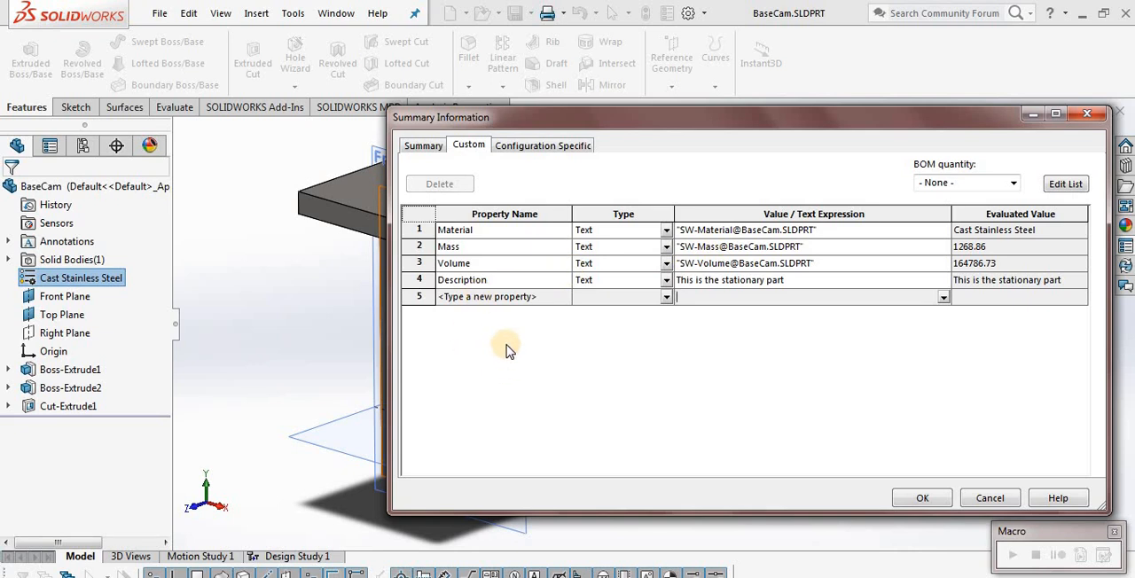
Add a custom text property named Weight with its value linked to the part's Mass, and accept the properties
click(530, 300)
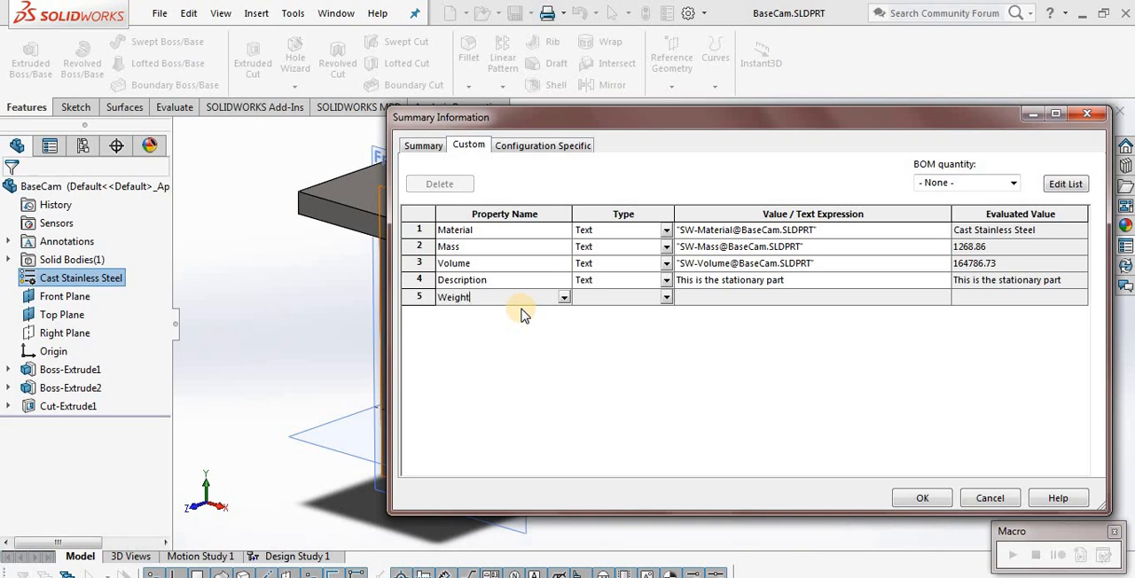
click(709, 301)
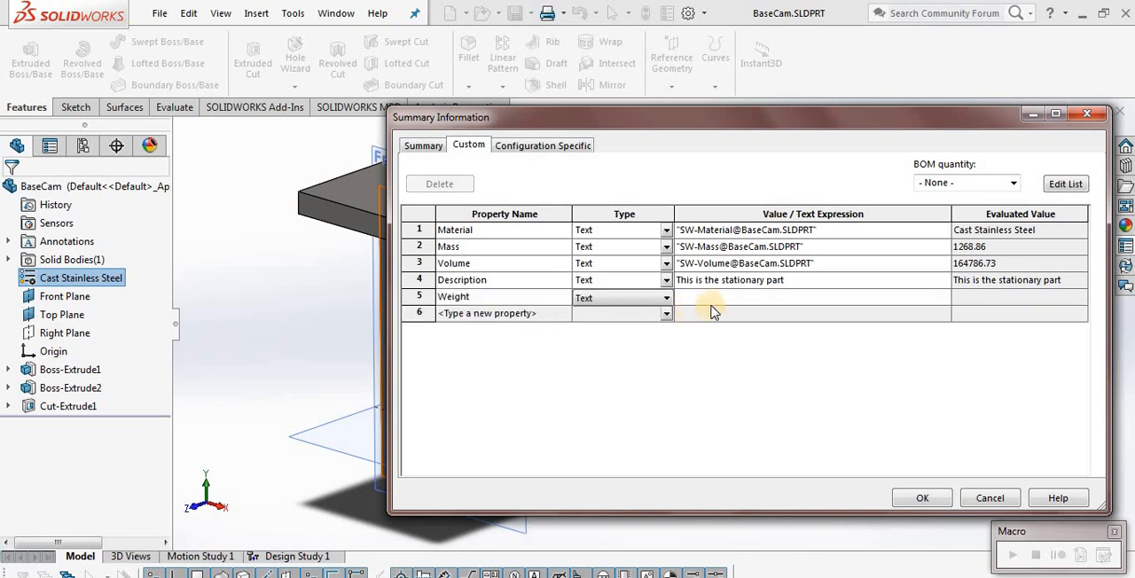
click(942, 299)
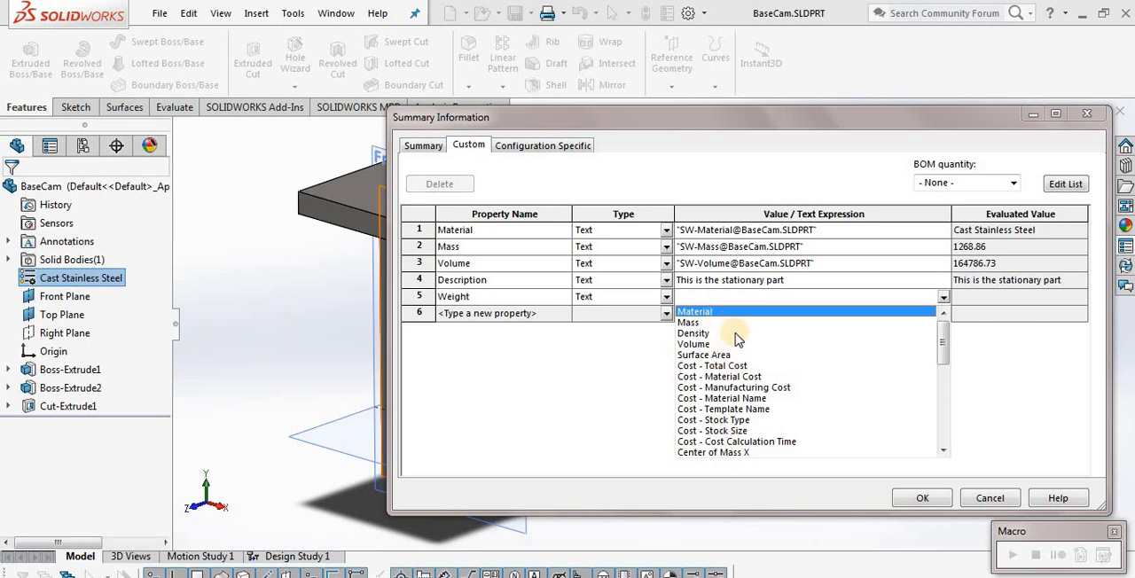
drag(942, 342, 938, 439)
click(943, 355)
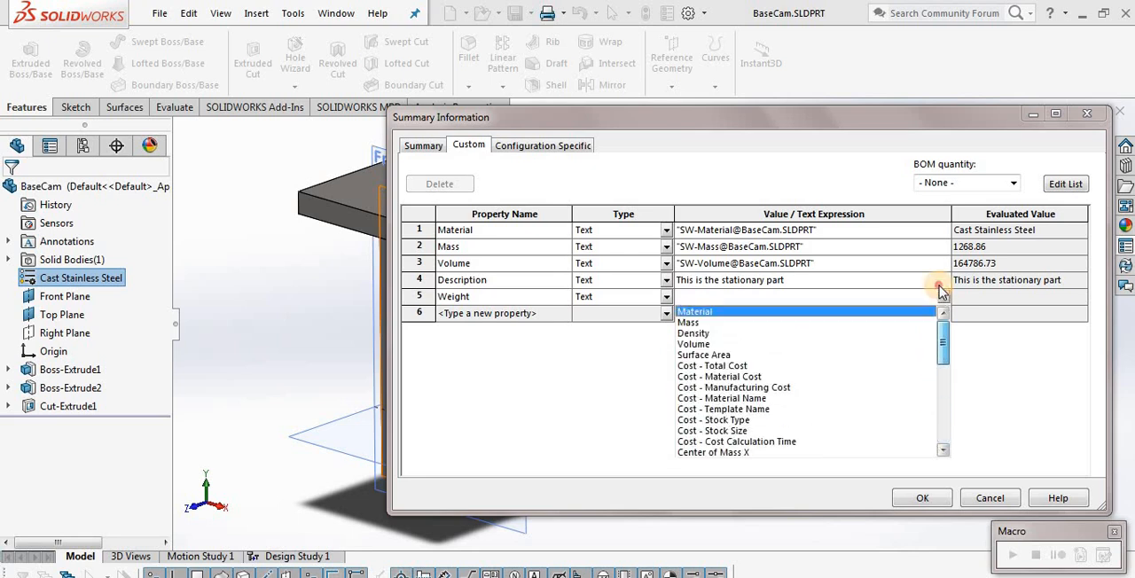
click(689, 322)
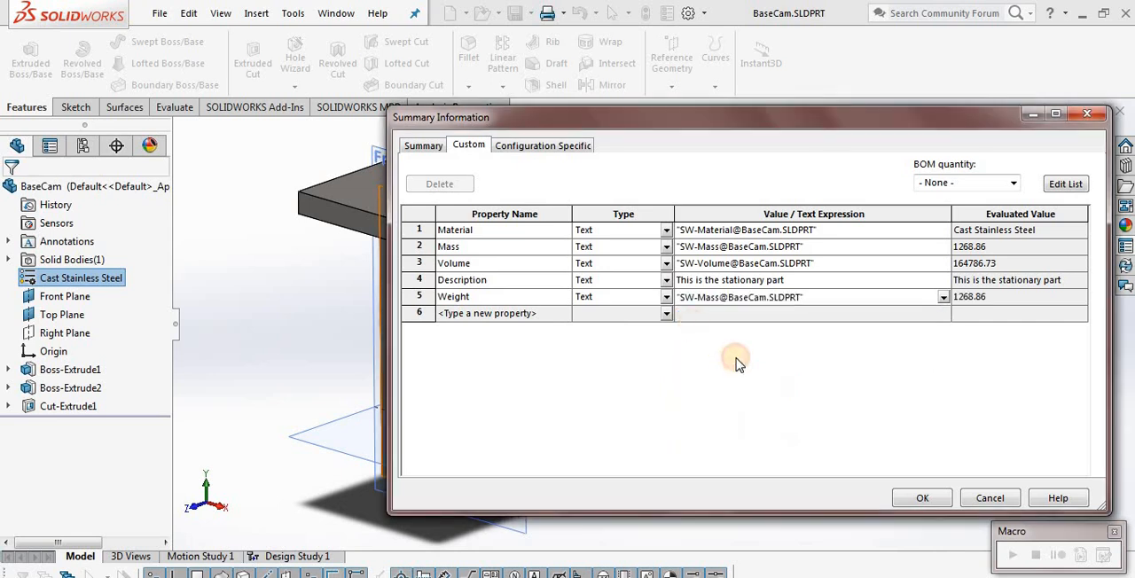
click(915, 503)
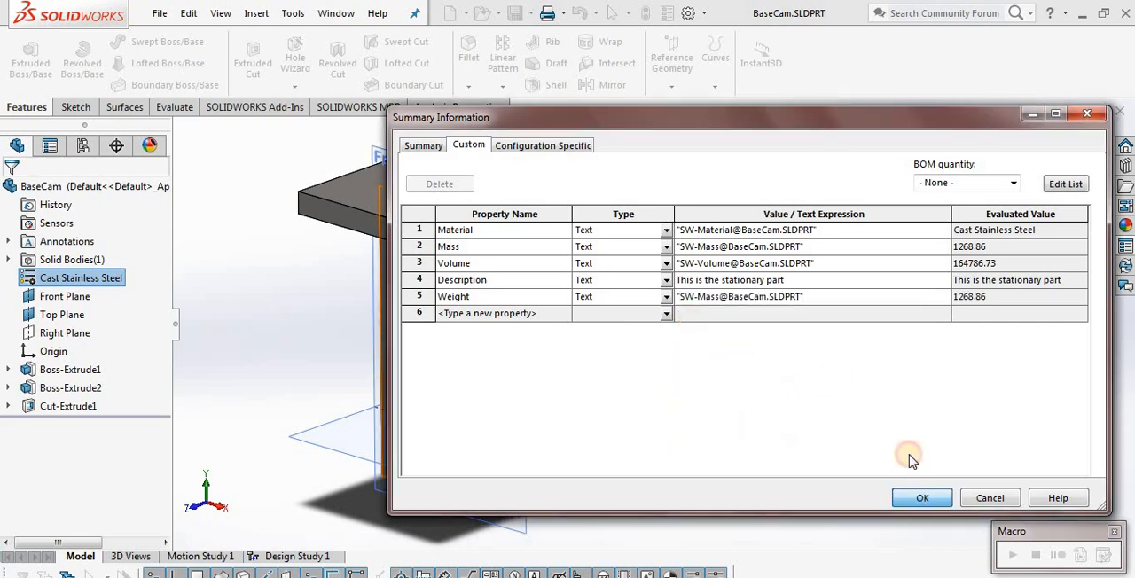
click(918, 496)
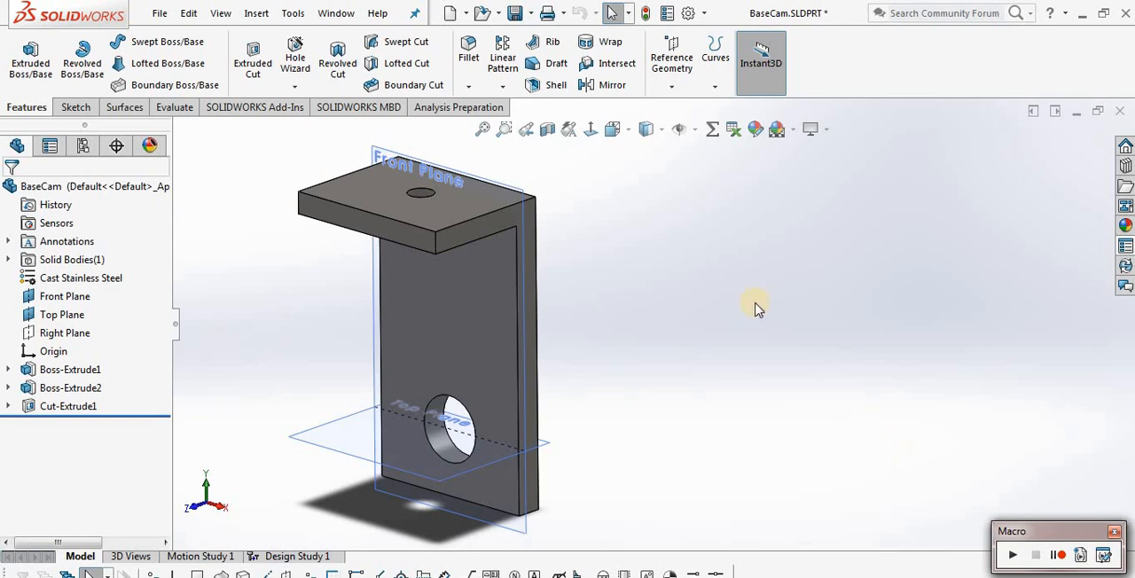
Add a global variable named Weight_Calc to the BaseCam part, equal to the Mass file property multiplied by 9.81
click(712, 133)
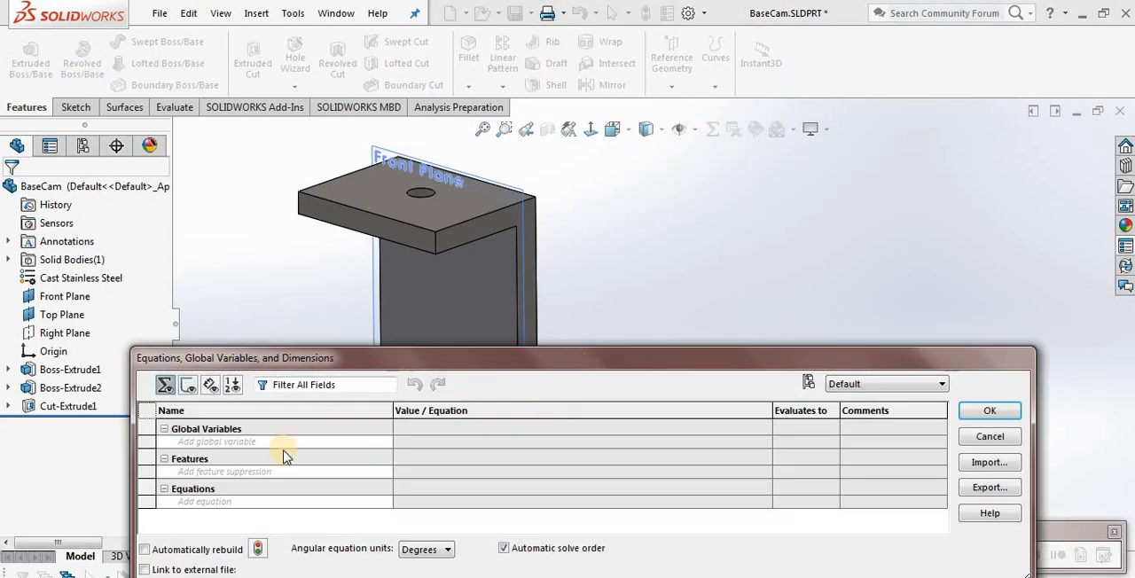
click(297, 441)
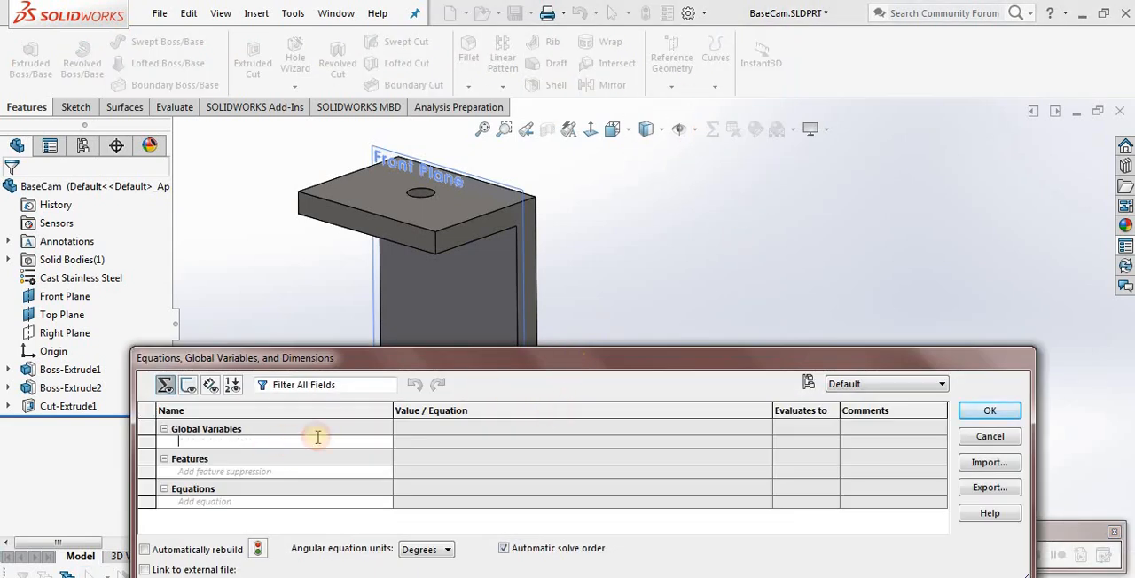
click(406, 440)
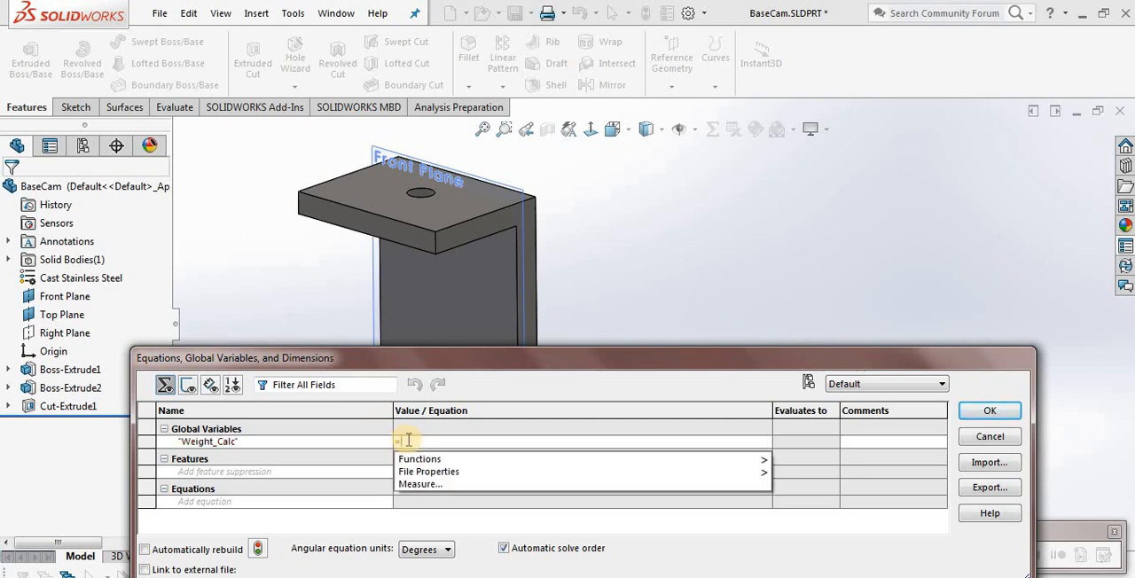
mouse_move(464, 471)
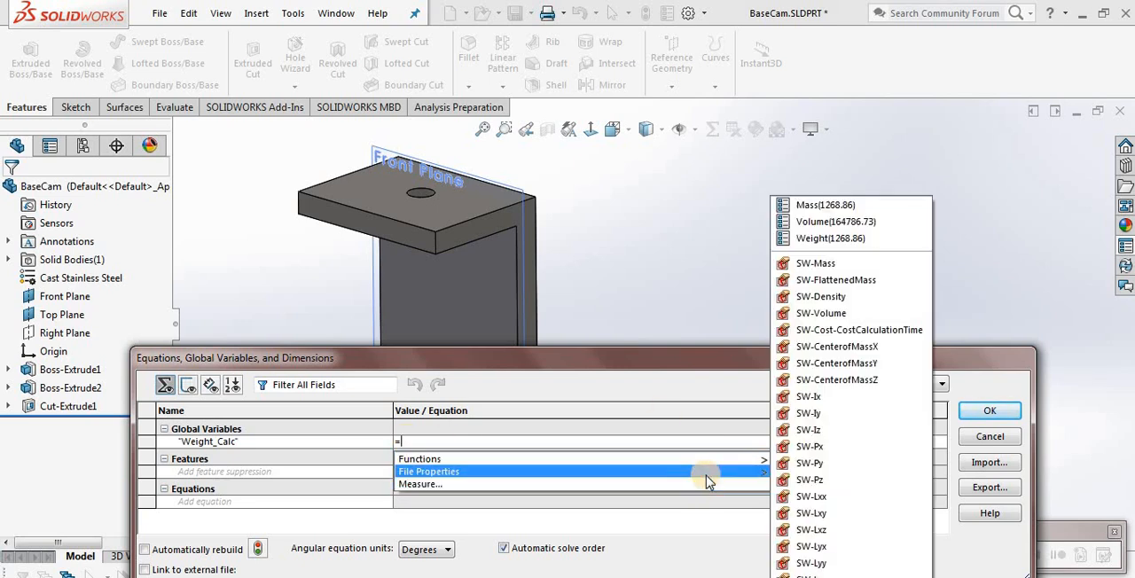
click(858, 206)
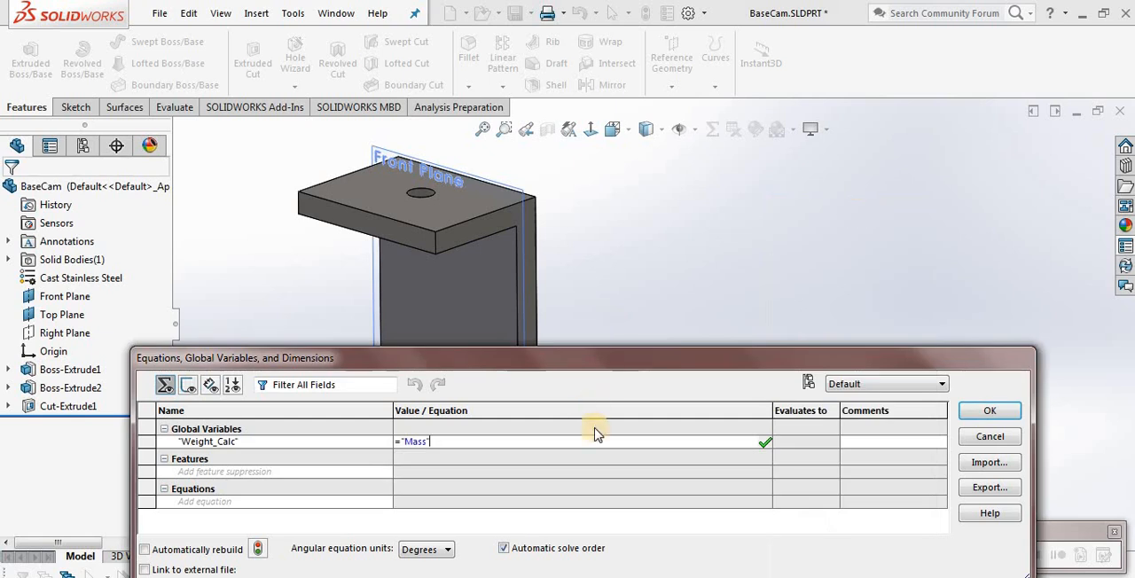
text(*9.81)
click(869, 443)
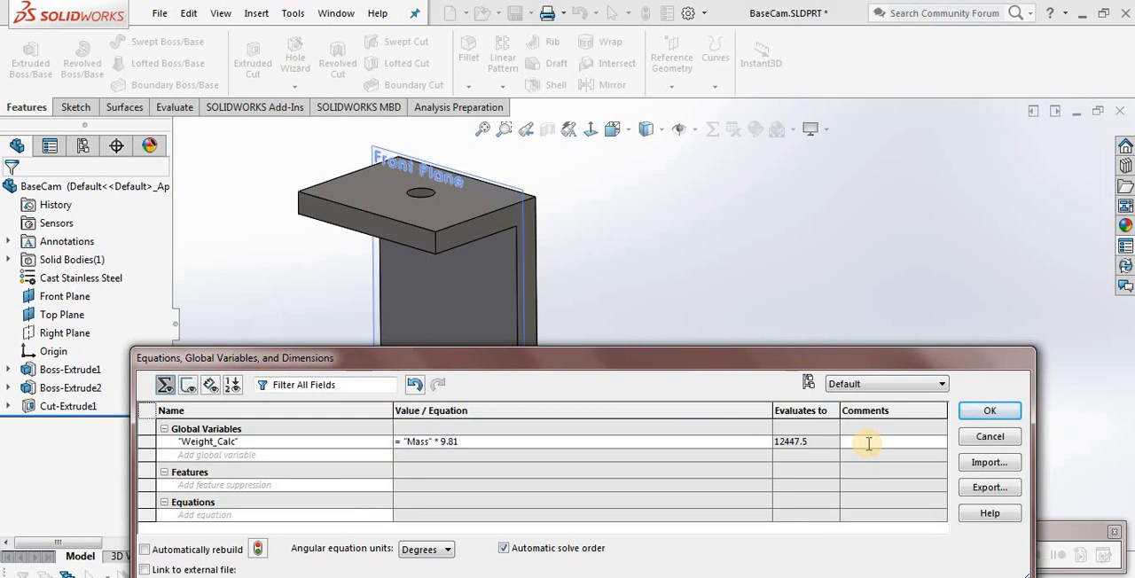
click(987, 413)
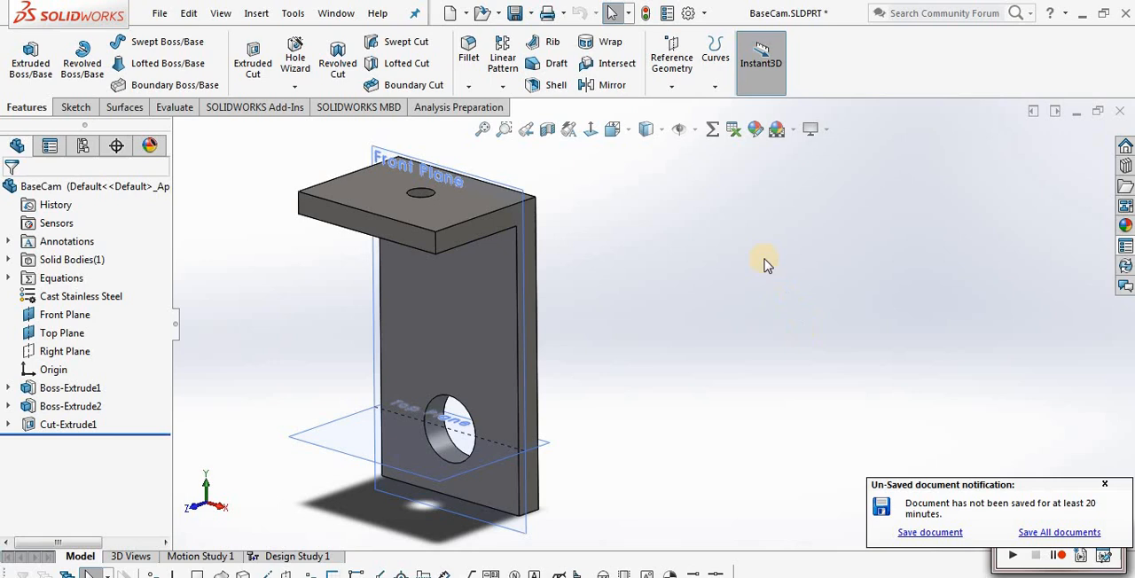
Link the BaseCam part's custom Weight property to the Weight_Calc variable and accept the properties
click(666, 13)
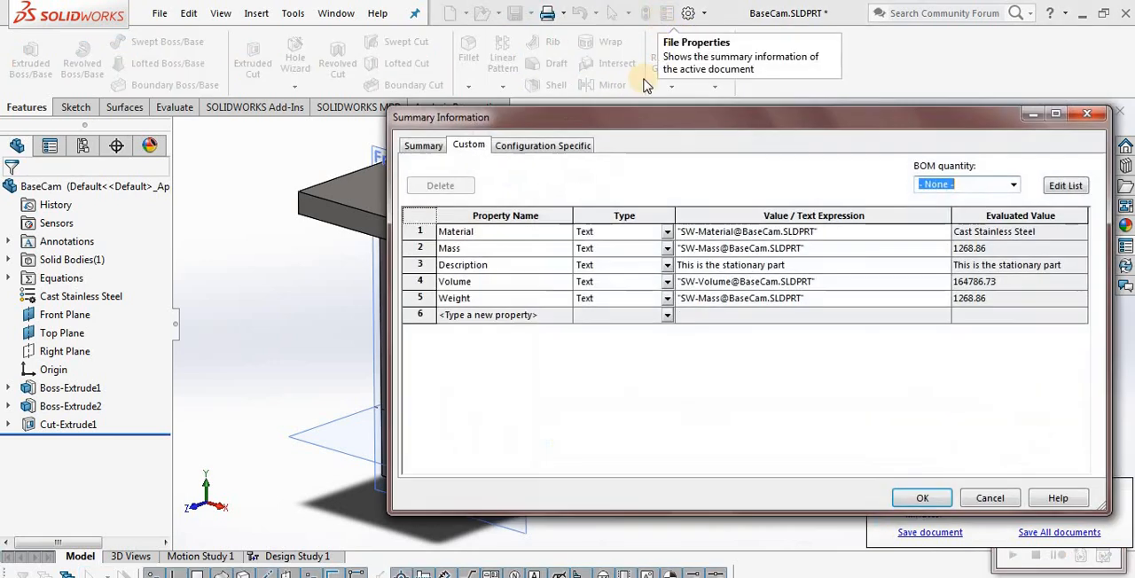
click(773, 299)
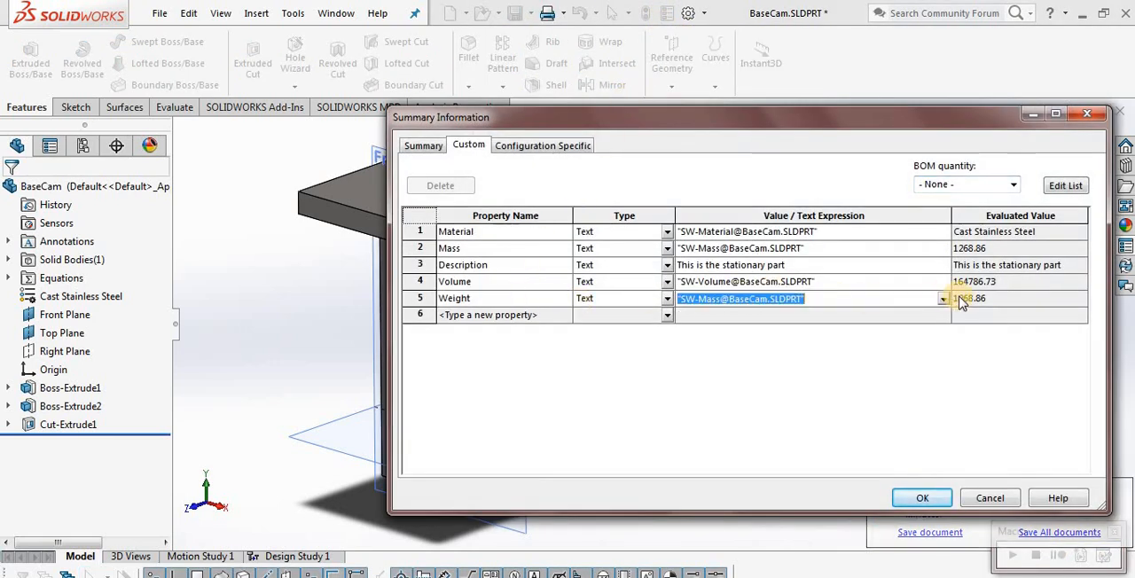
click(945, 300)
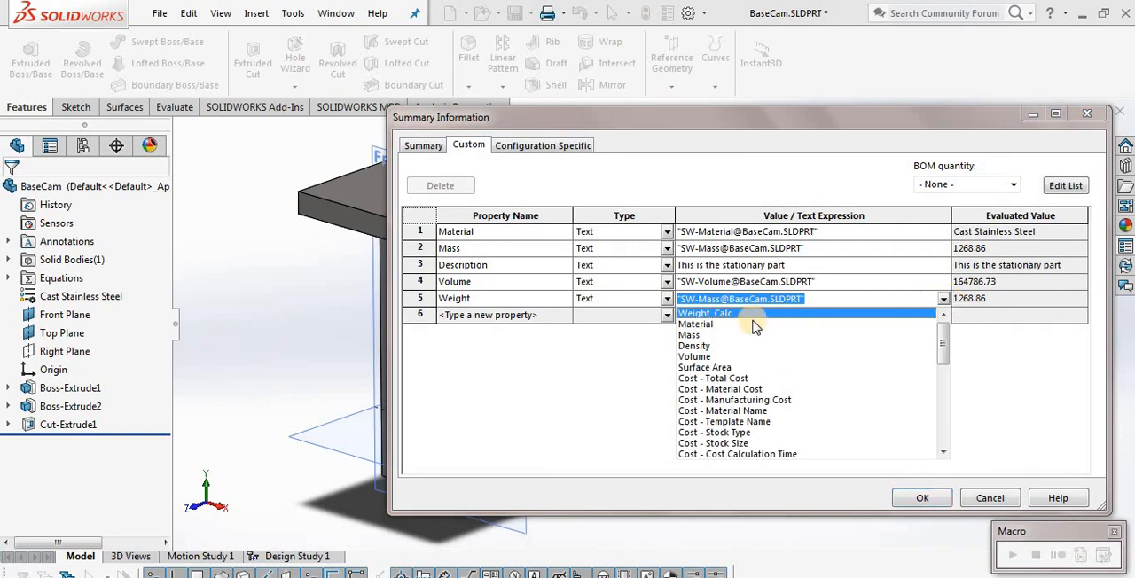
click(710, 315)
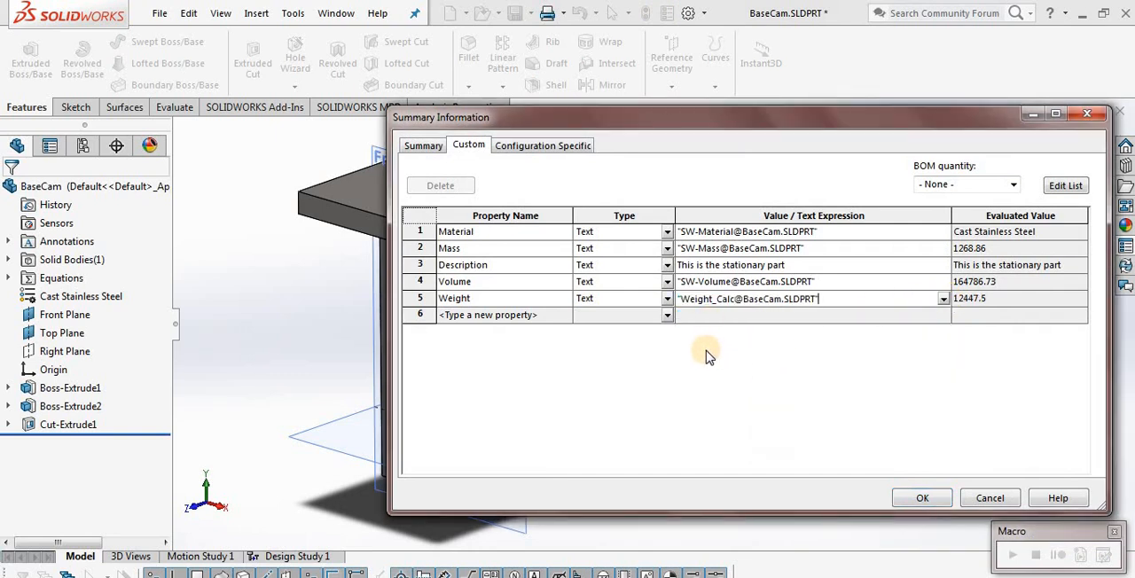
click(919, 501)
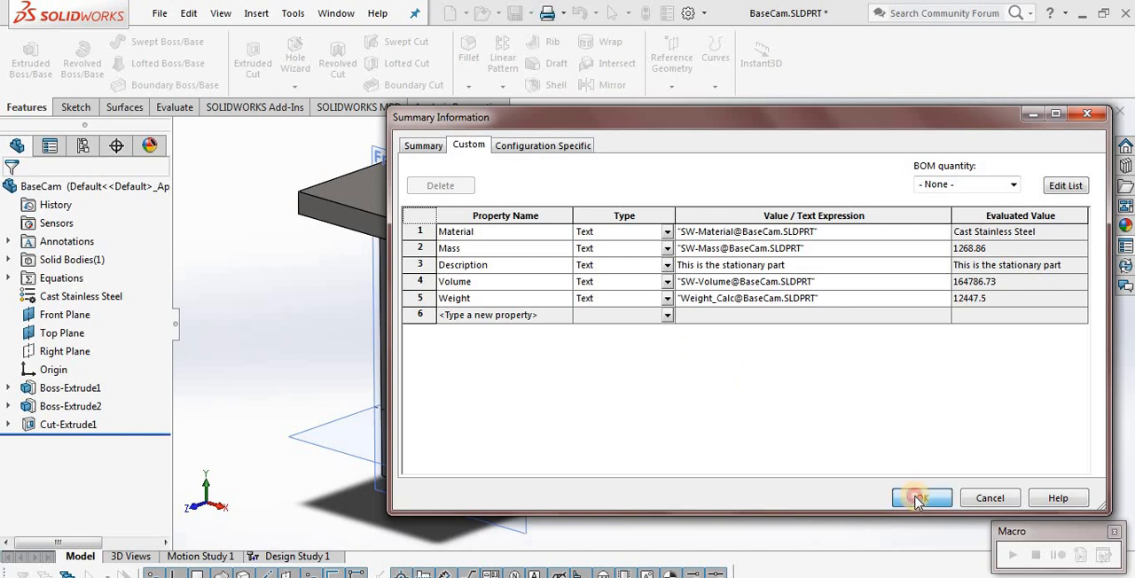
click(919, 499)
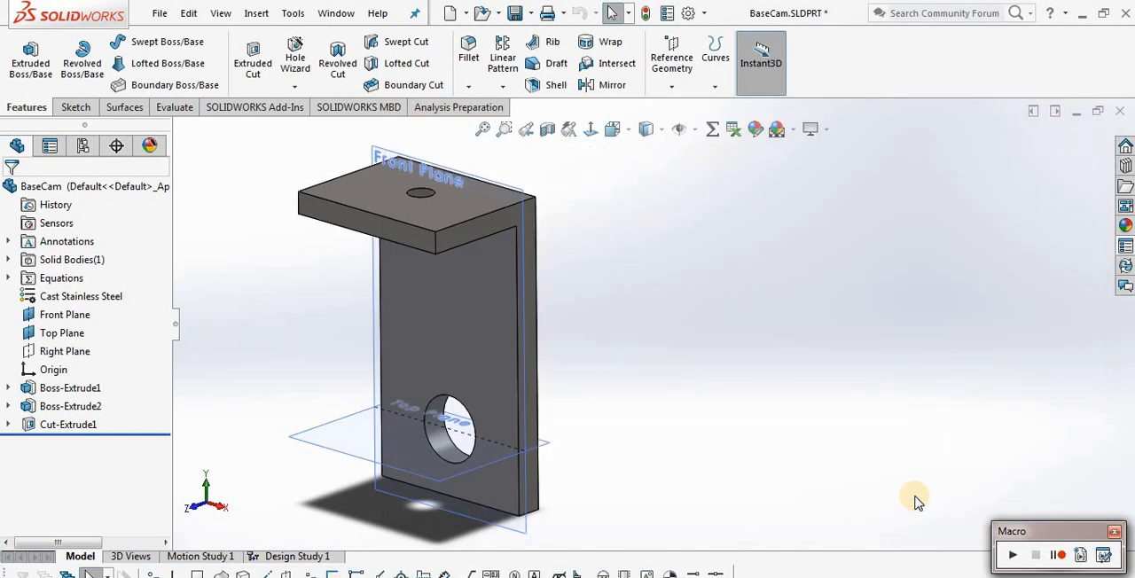
Save the BaseCam part and return to the Cam Assembly drawing sheet
click(515, 13)
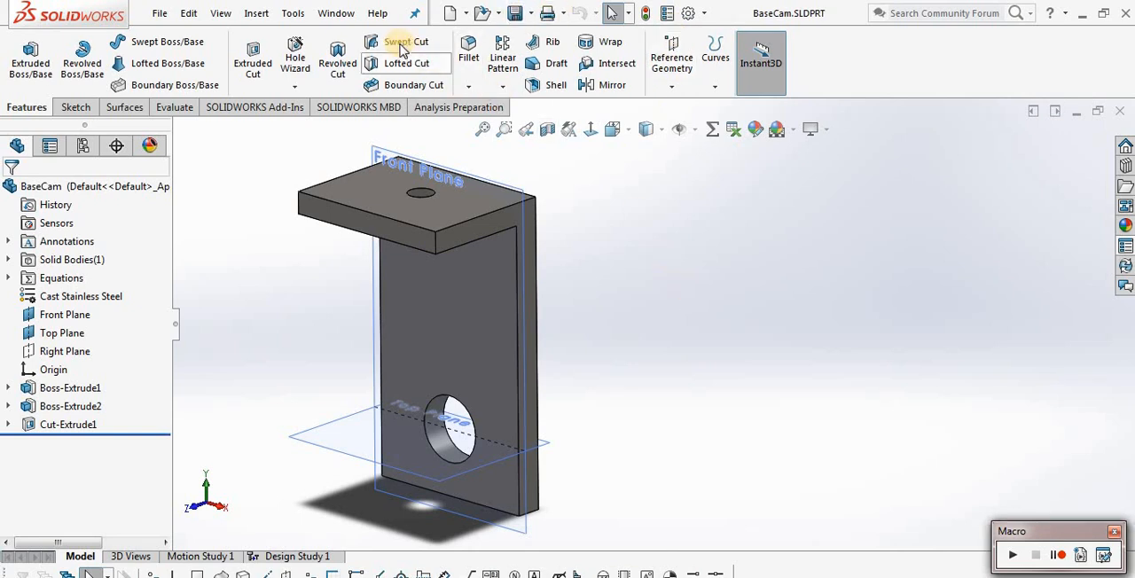
click(336, 12)
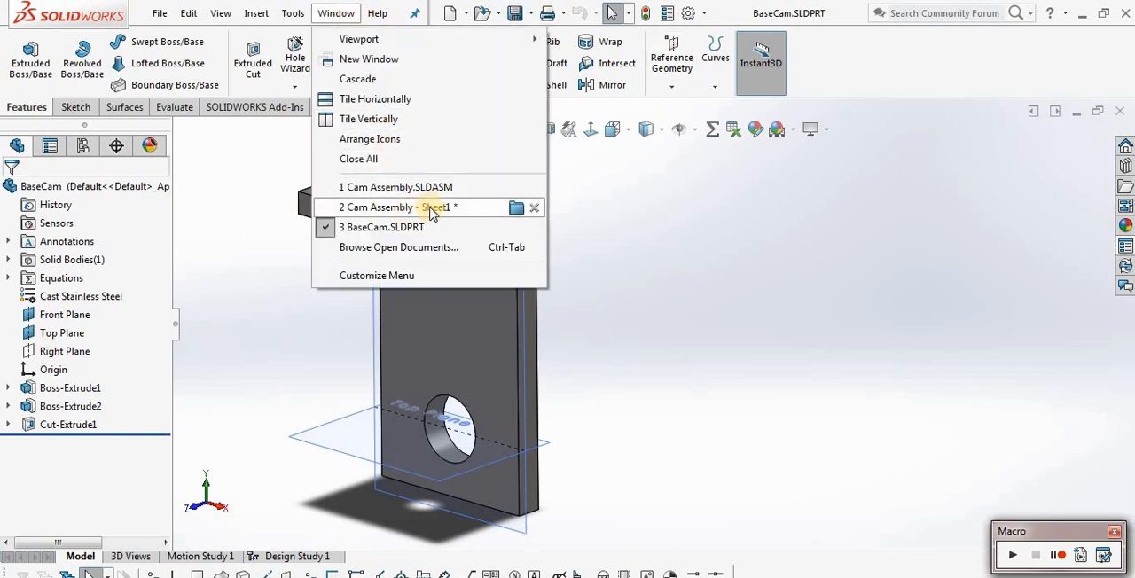
click(432, 209)
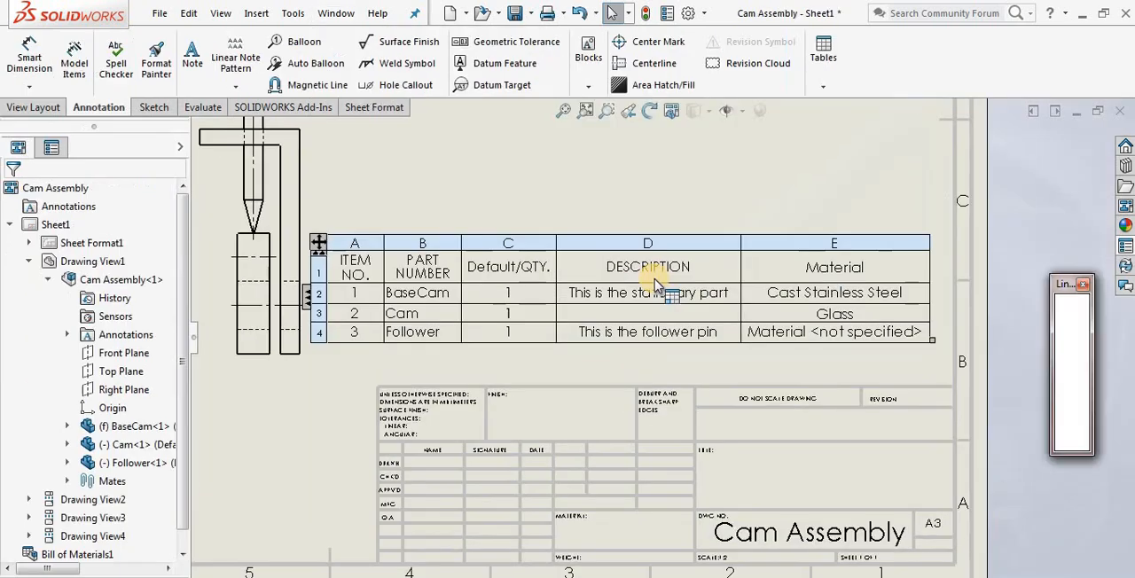
Insert a column to the right of Material in the bill of materials, showing the custom property Weight
click(886, 239)
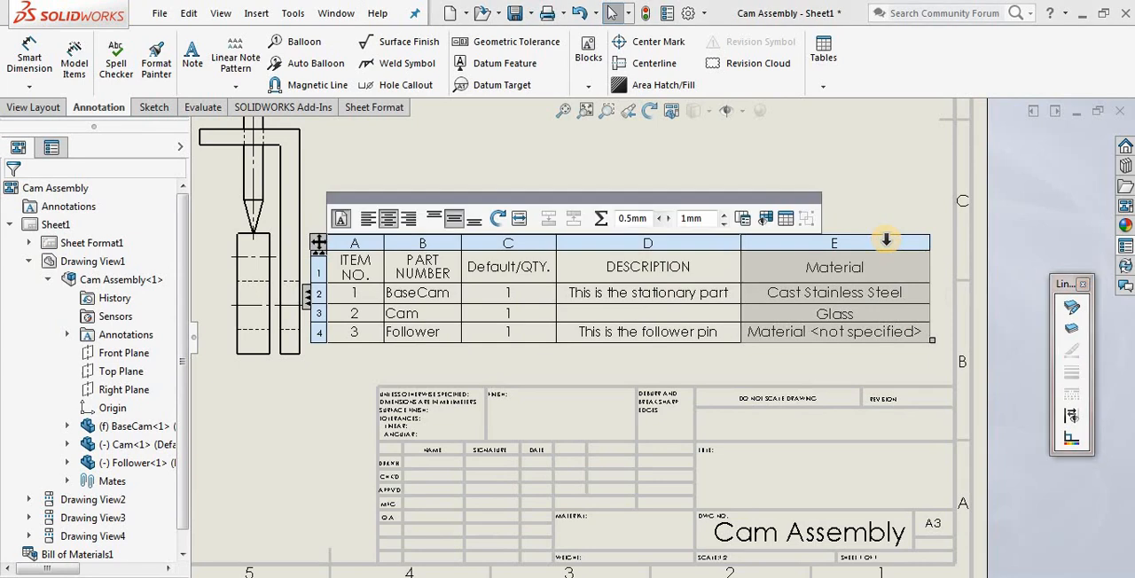
right_click(886, 240)
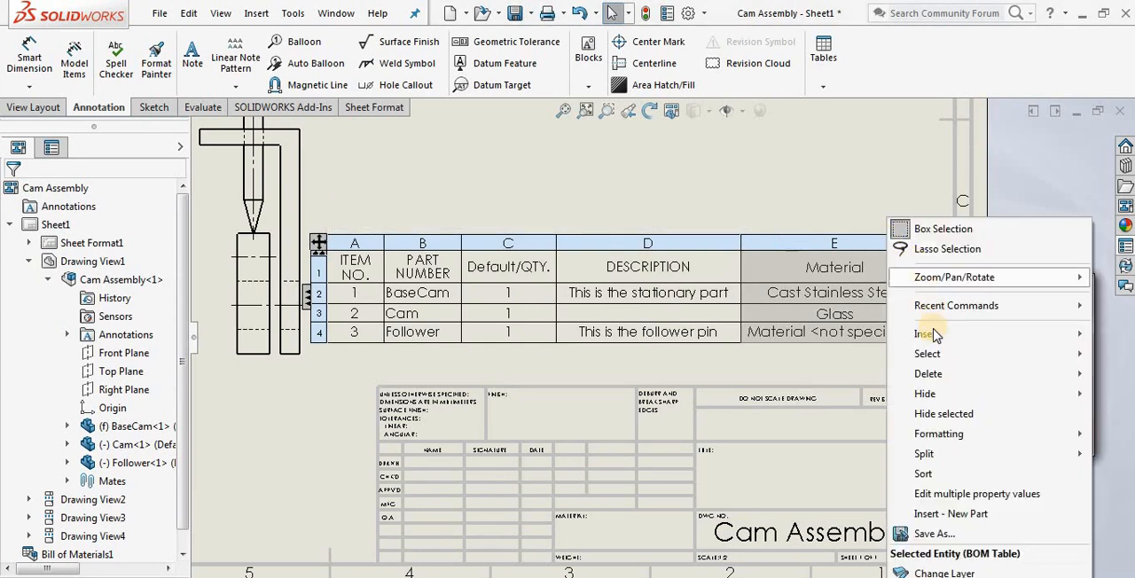
mouse_move(930, 335)
click(835, 338)
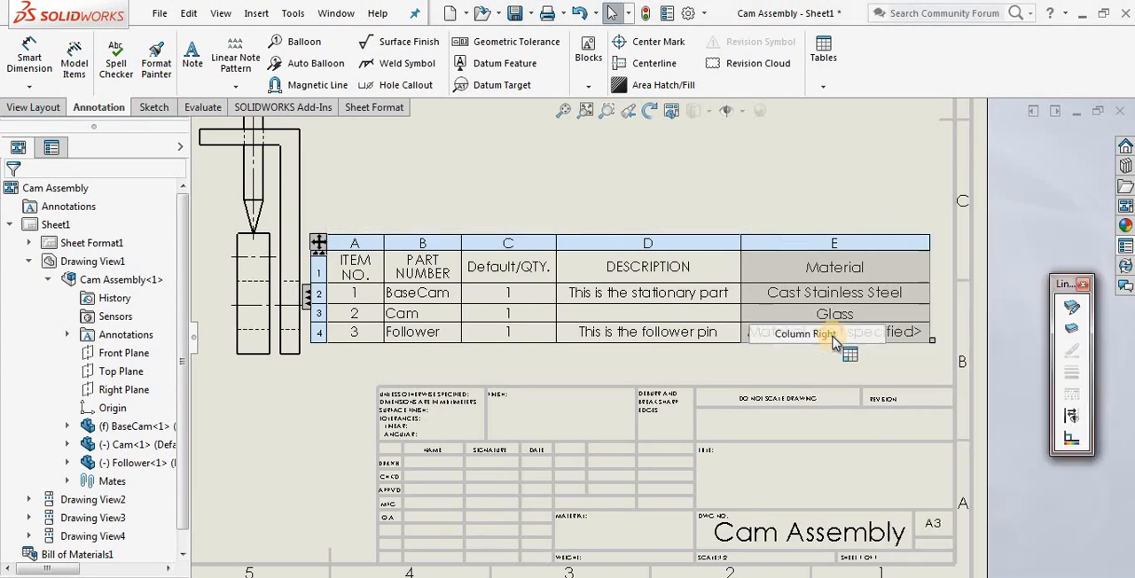
click(1060, 221)
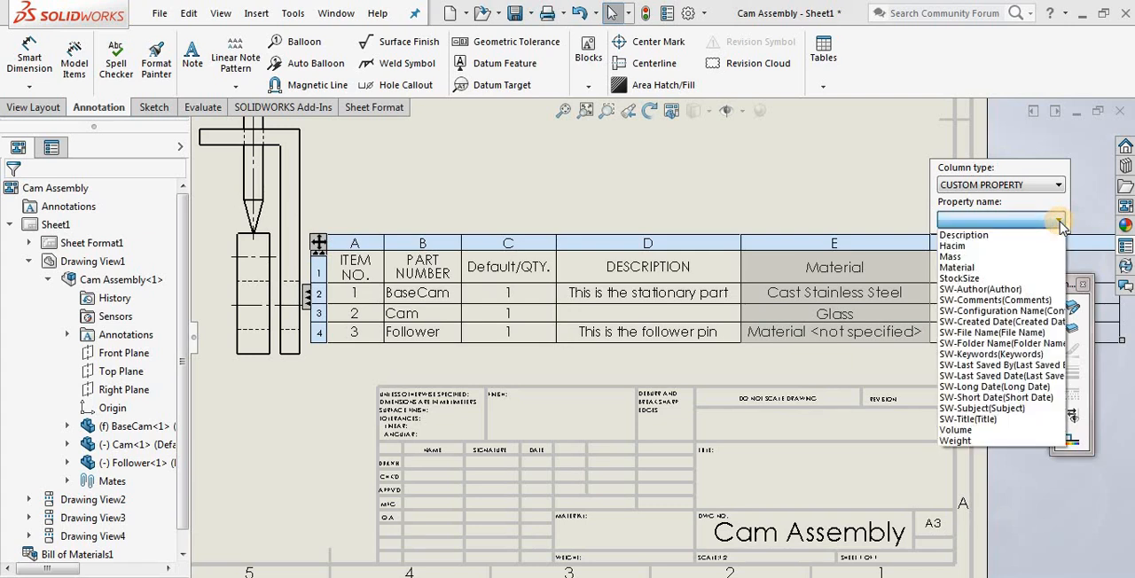
click(956, 440)
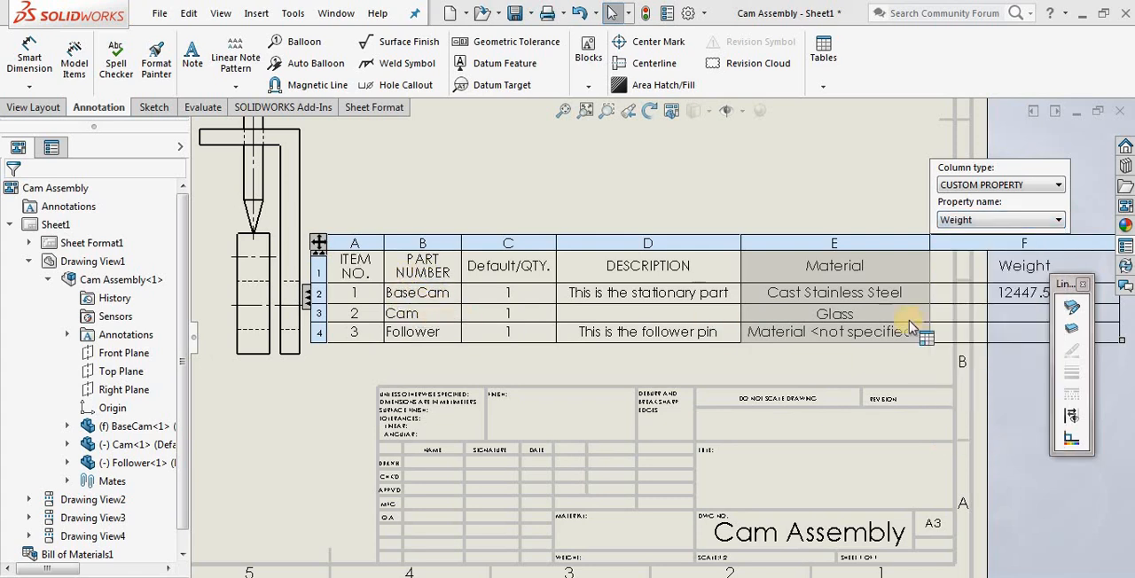
click(1016, 314)
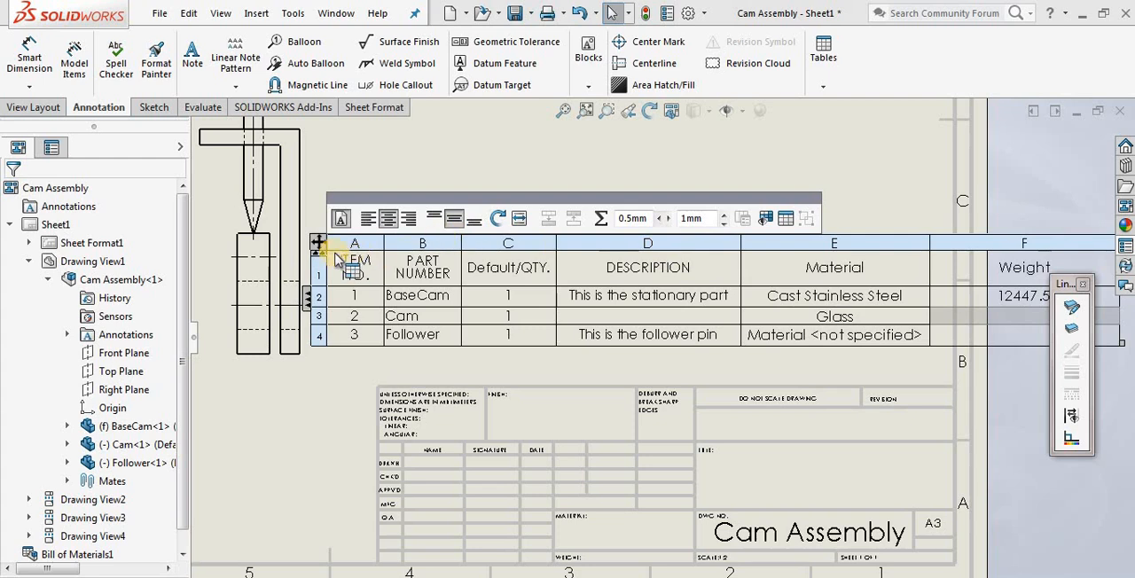
Reposition the bill of materials and narrow its Weight column
scroll(401, 276, up, 3)
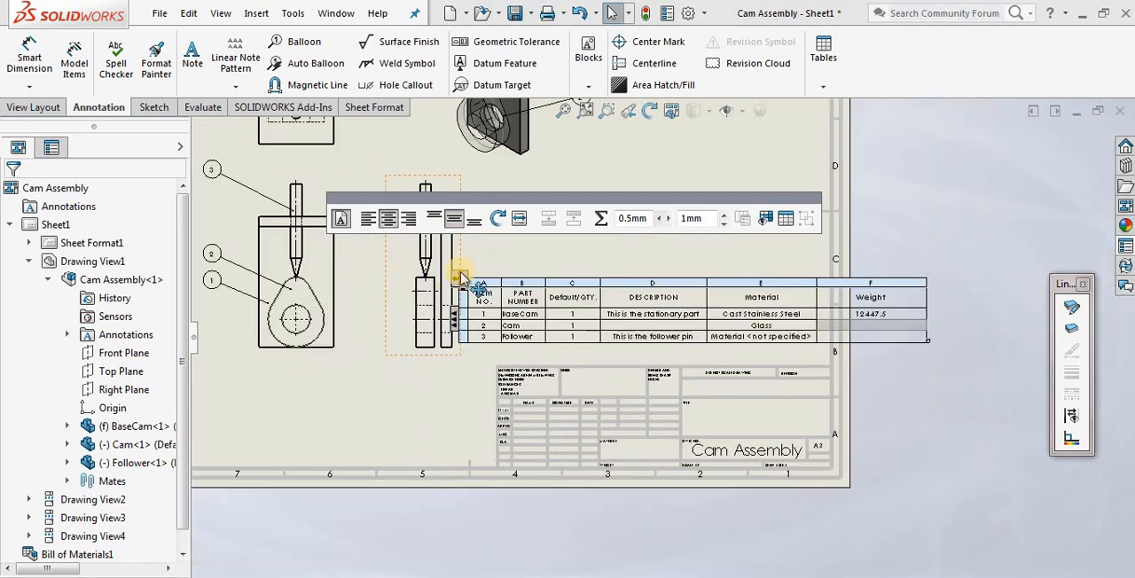
drag(453, 293, 496, 283)
scroll(983, 308, up, 1)
scroll(967, 307, down, 3)
drag(791, 288, 712, 284)
scroll(355, 306, up, 4)
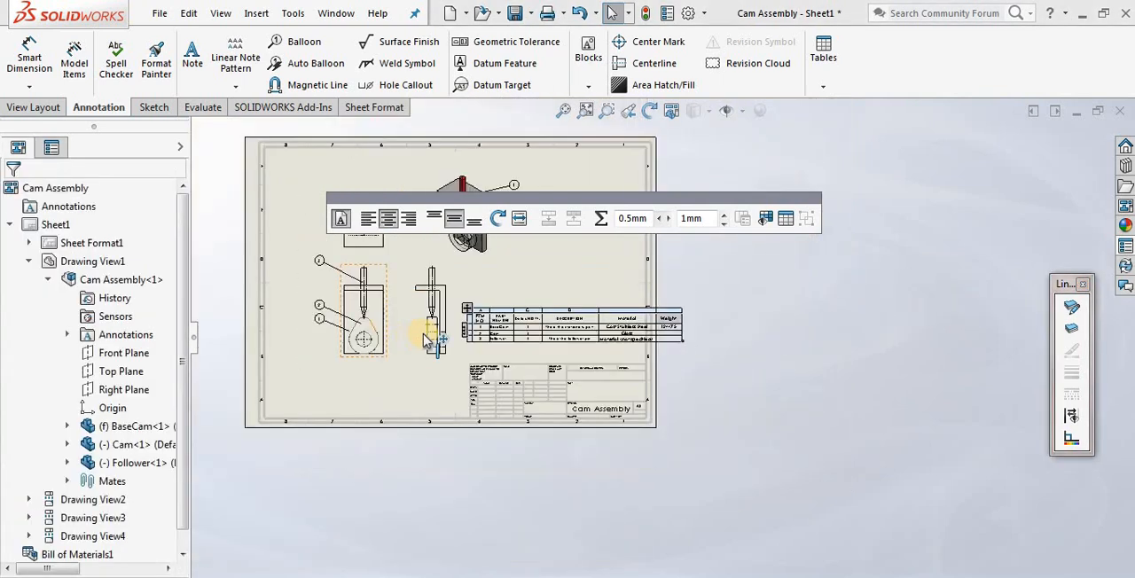
Move the front and side views towards the sheet's left edge and shift the top view upward
scroll(410, 344, down, 3)
mouse_move(396, 383)
mouse_down()
mouse_move(322, 357)
mouse_move(337, 360)
mouse_up()
drag(364, 178, 372, 145)
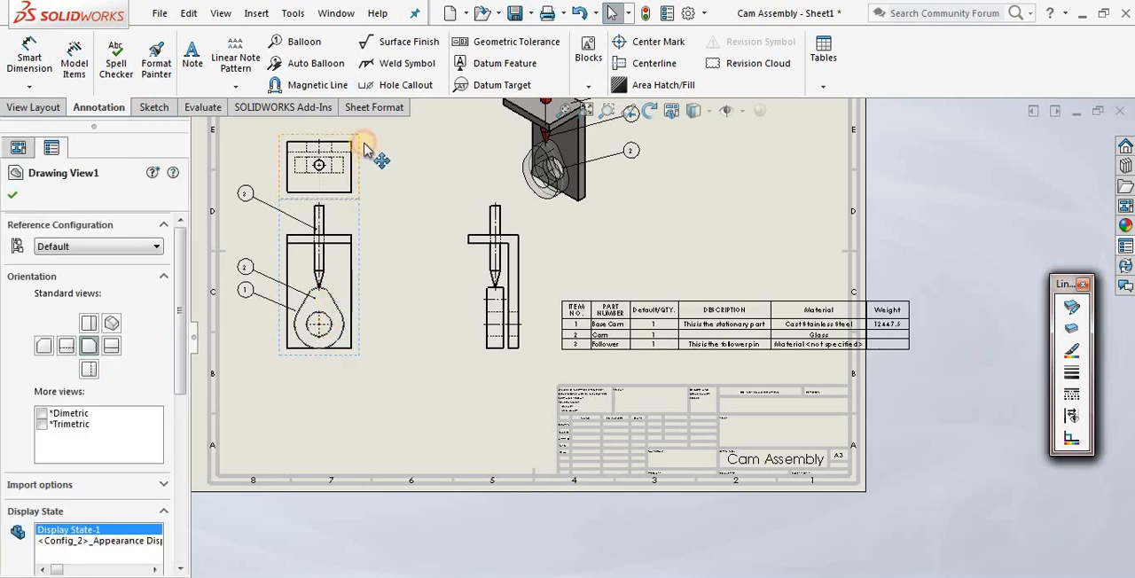
click(488, 362)
mouse_move(488, 362)
mouse_down()
mouse_move(390, 364)
mouse_move(399, 357)
mouse_up()
Move the bill of materials left so it fits inside the sheet border, above the title block
click(547, 288)
drag(547, 288, 472, 282)
click(609, 299)
scroll(608, 298, down, 3)
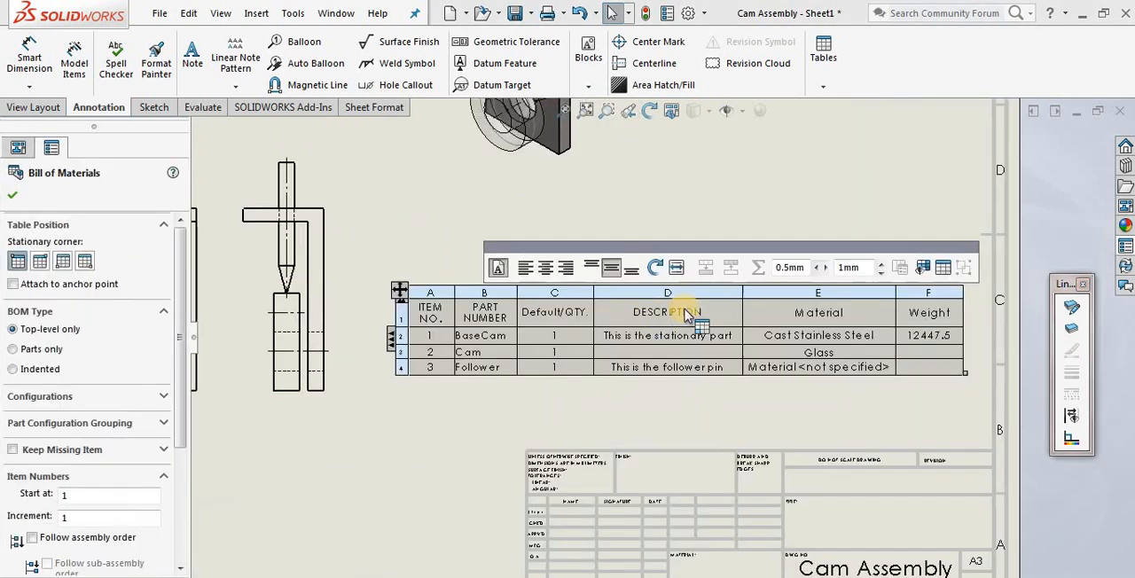
click(916, 421)
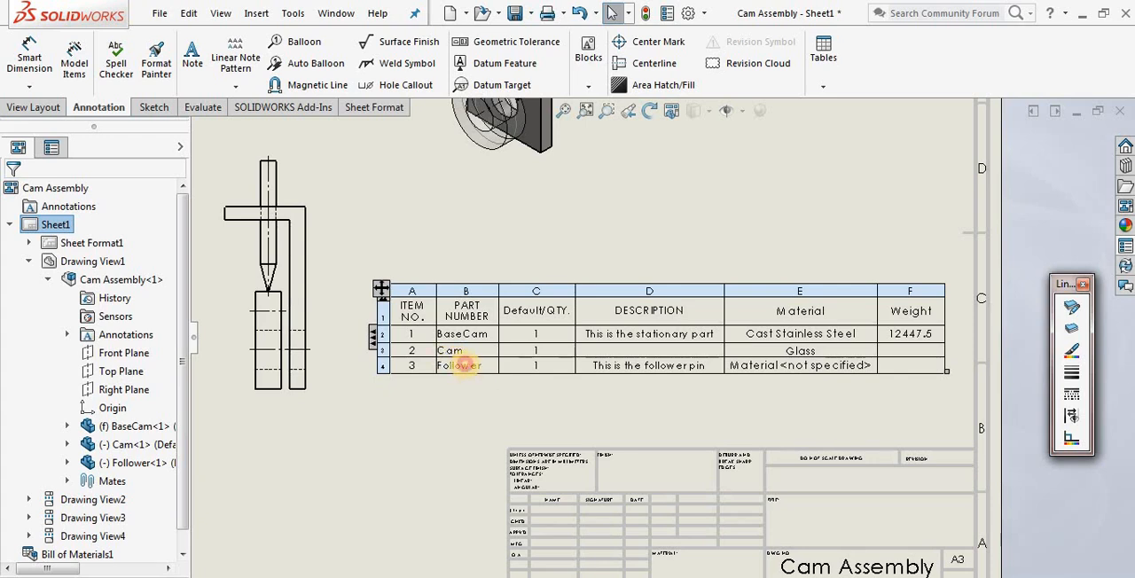
Open the Follower part file from the Cam Assembly components under Drawing View1
click(433, 415)
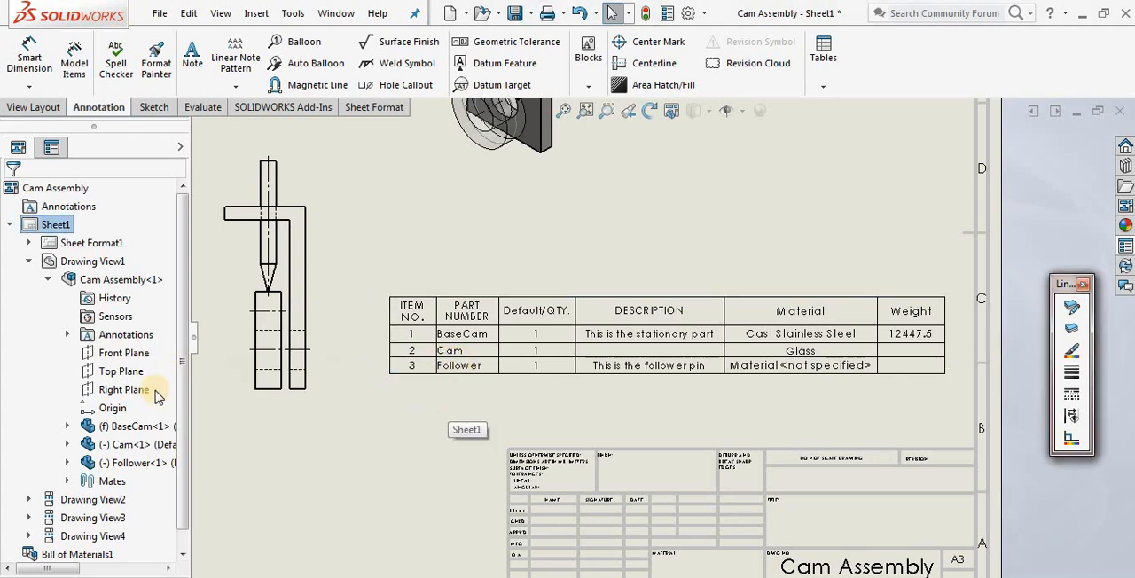
right_click(108, 462)
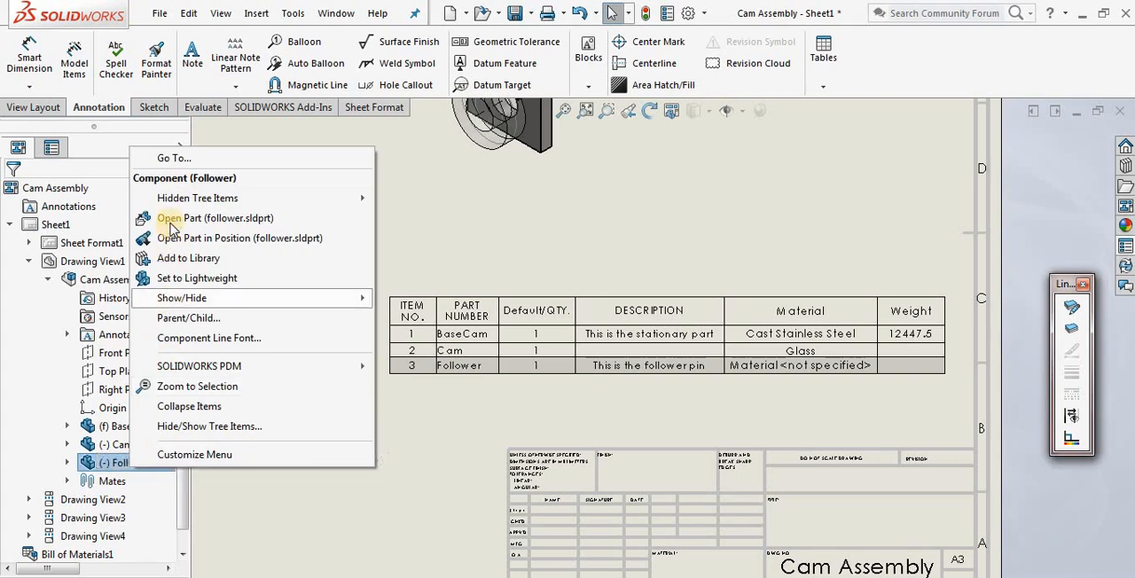
click(171, 220)
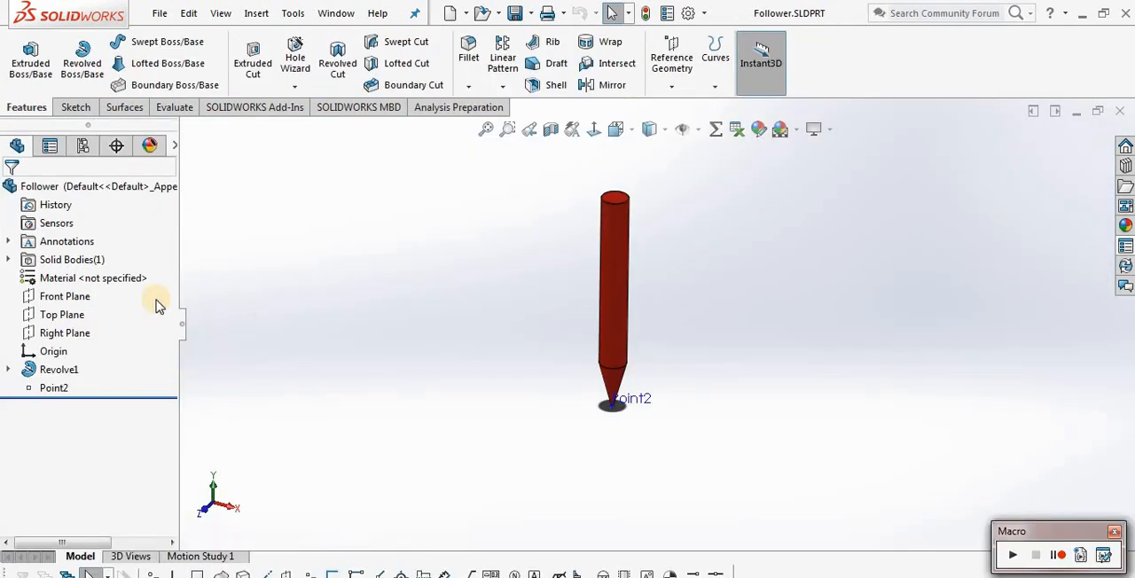
Open the material settings of the Follower part
click(116, 284)
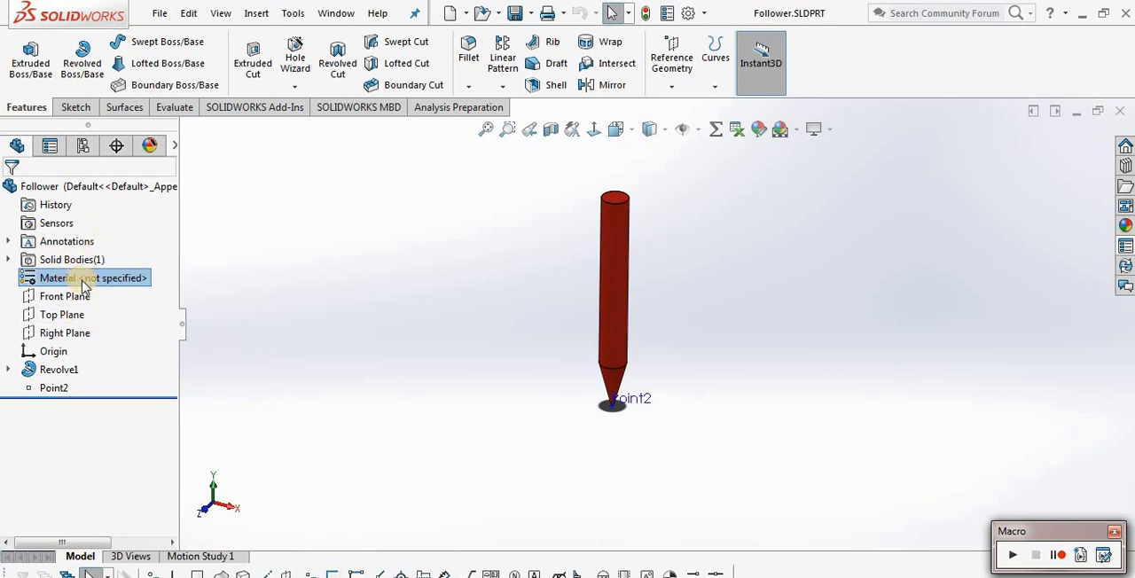
click(319, 295)
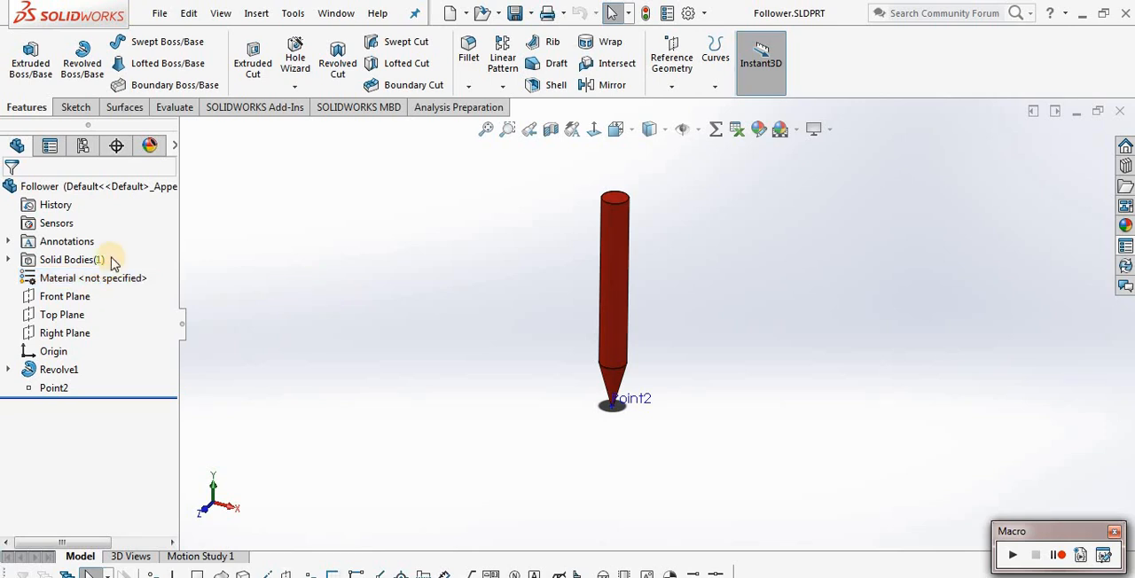
click(221, 13)
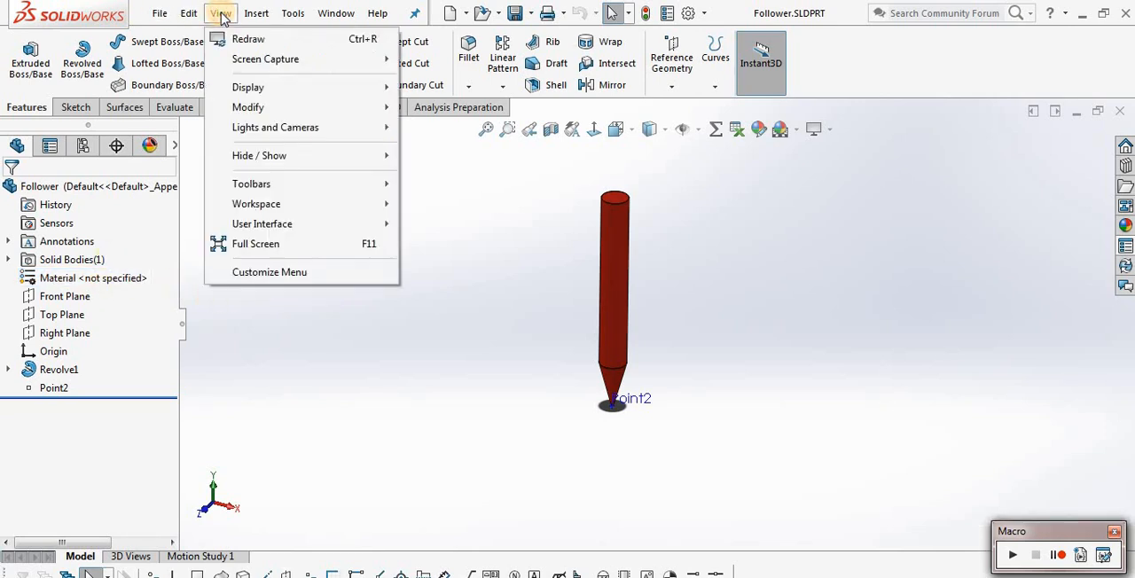
mouse_move(196, 19)
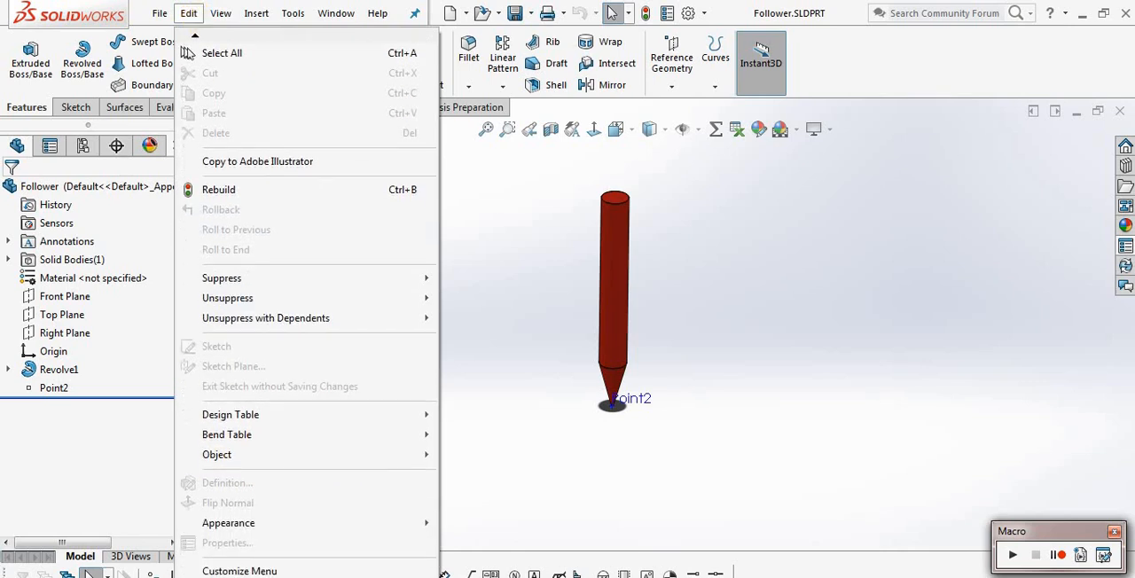
mouse_move(241, 523)
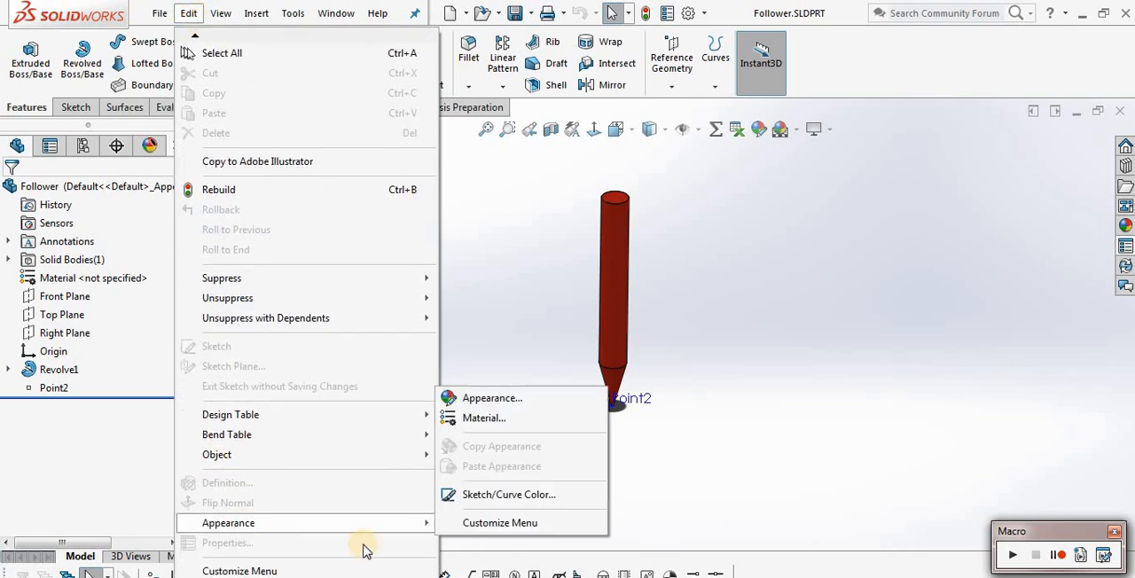
click(501, 422)
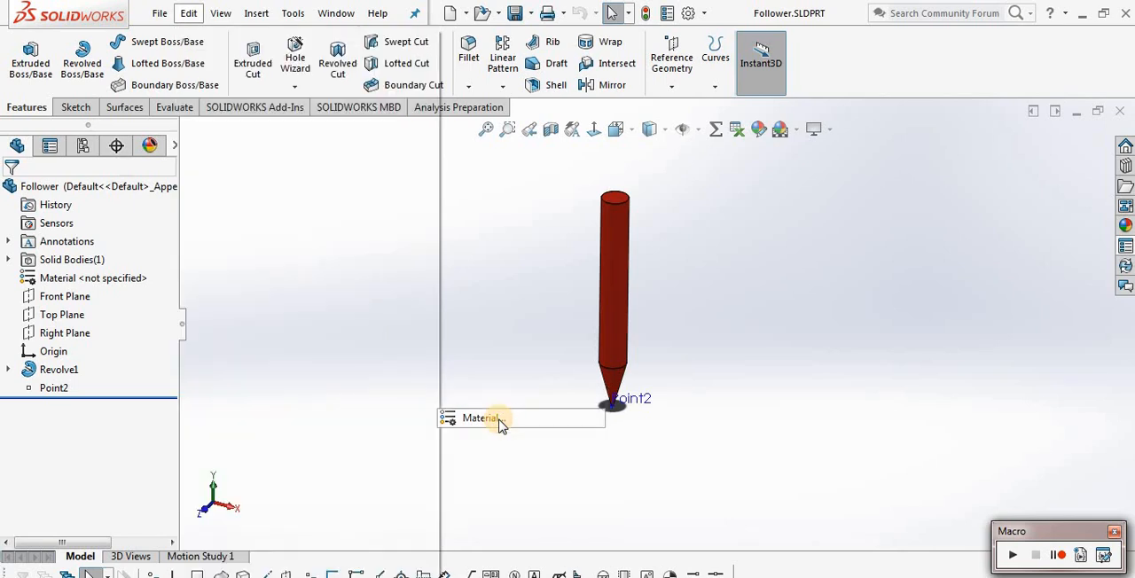